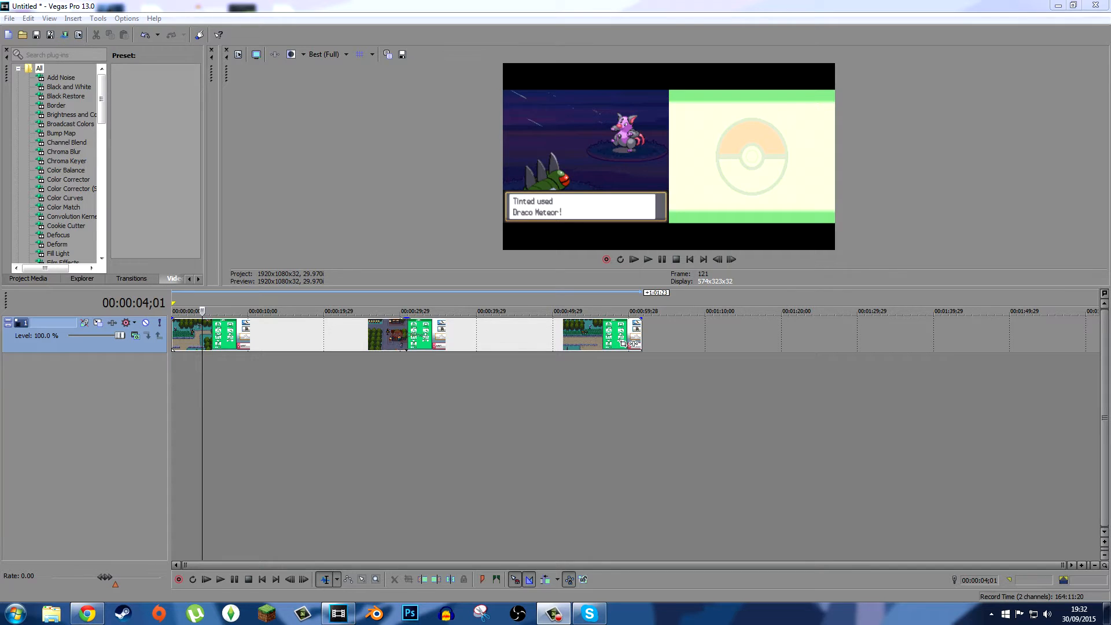
- Place the playhead at 00:00:07;15 and set the gameplay clip's event properties to Disable resample
{"action": "left_click", "coordinate": [266, 334]}
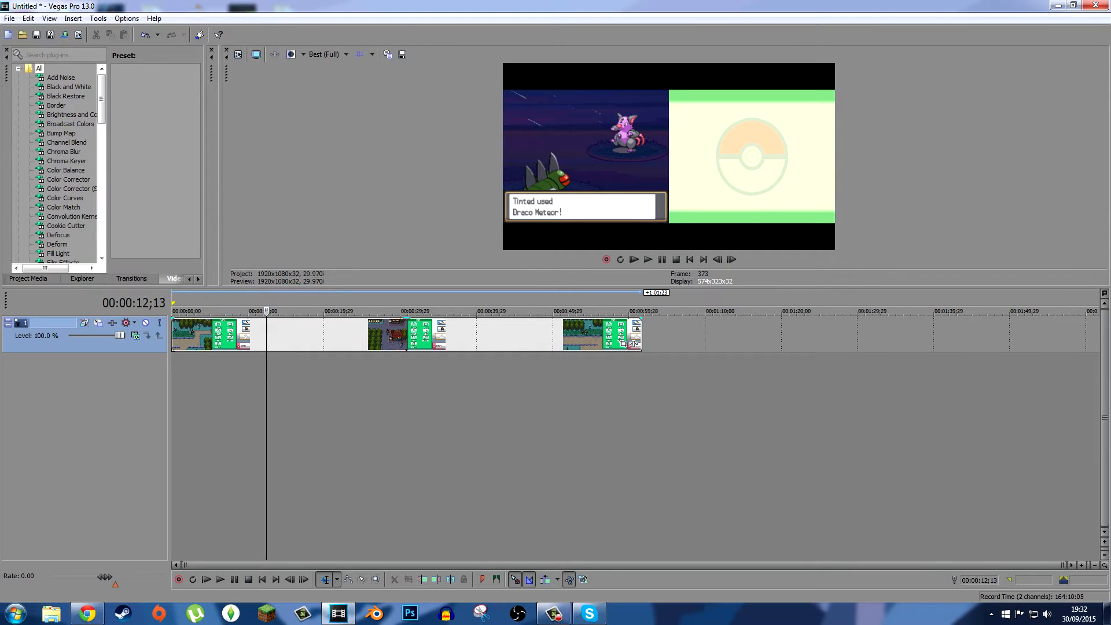
{"action": "left_click_drag", "start_coordinate": [266, 310], "coordinate": [229, 310]}
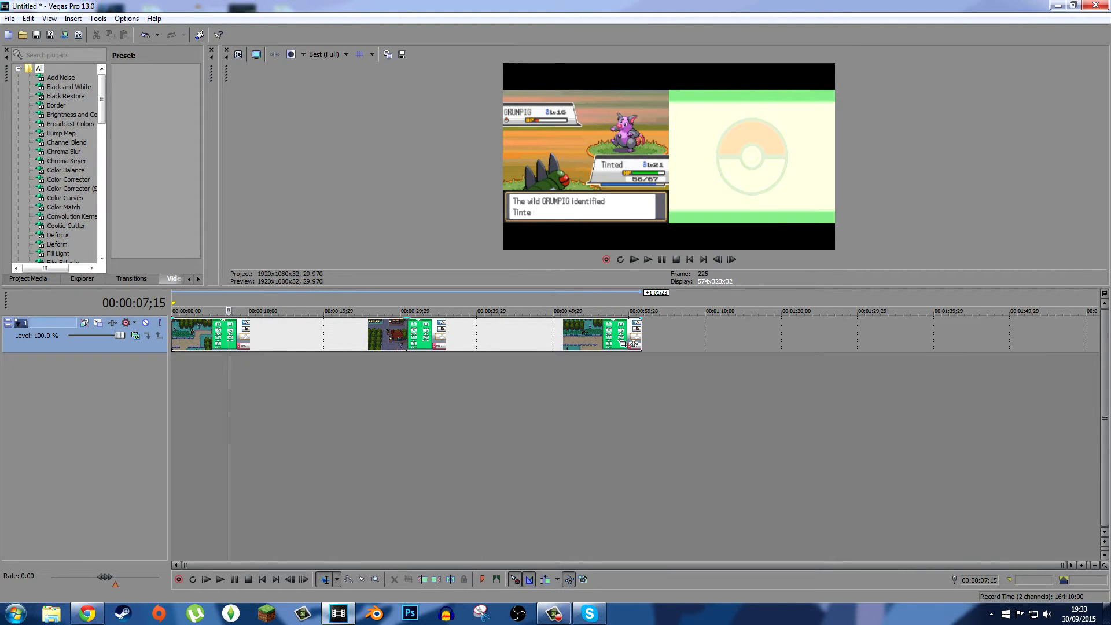
{"action": "right_click", "coordinate": [465, 334]}
{"action": "left_click", "coordinate": [358, 594]}
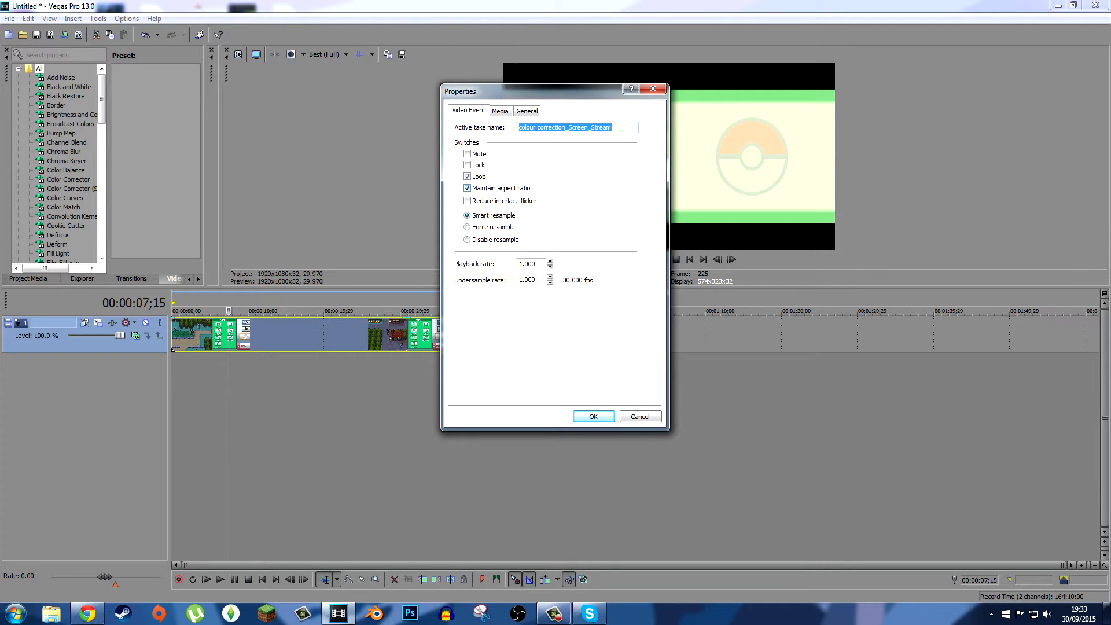
{"action": "left_click", "coordinate": [467, 239]}
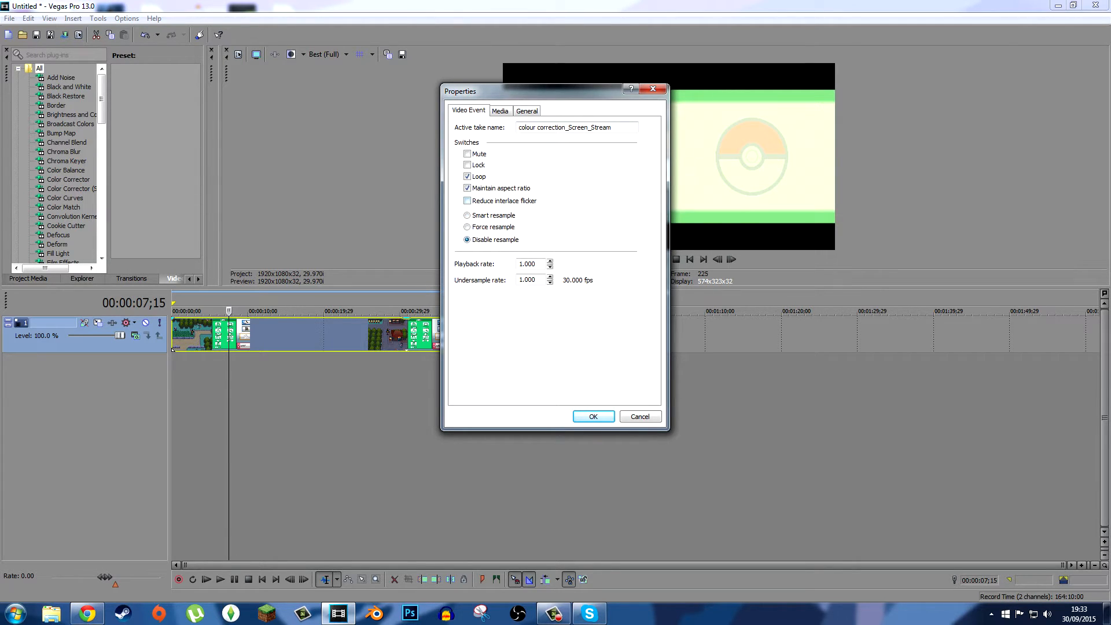
{"action": "left_click", "coordinate": [592, 416]}
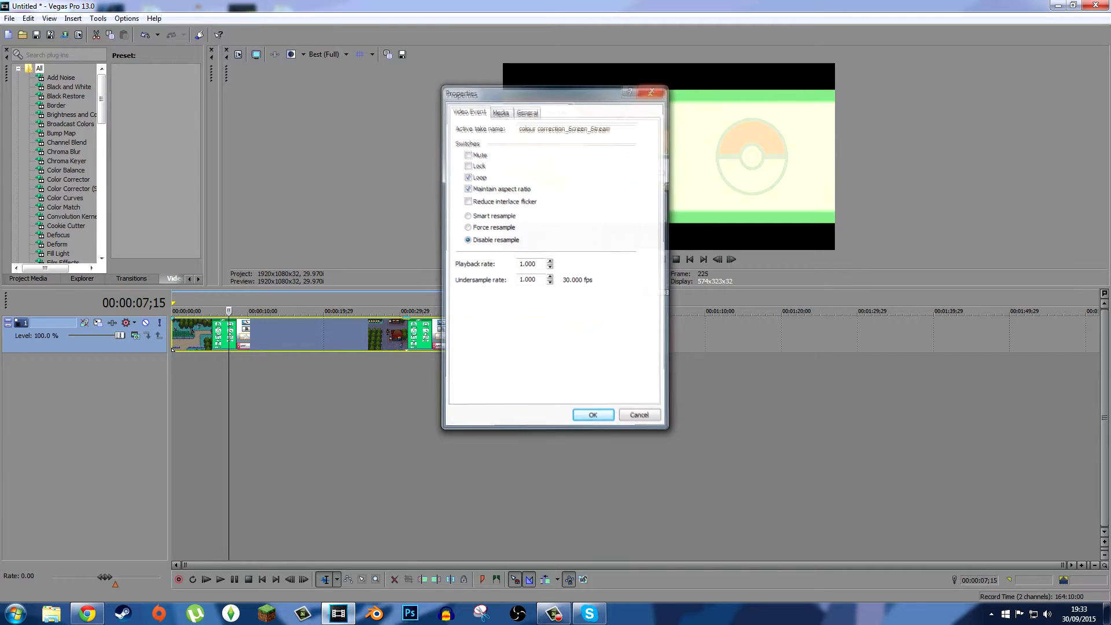
- Reopen the clip's event properties and try Force resample in place of the other resample modes
{"action": "right_click", "coordinate": [251, 335]}
{"action": "left_click", "coordinate": [281, 593]}
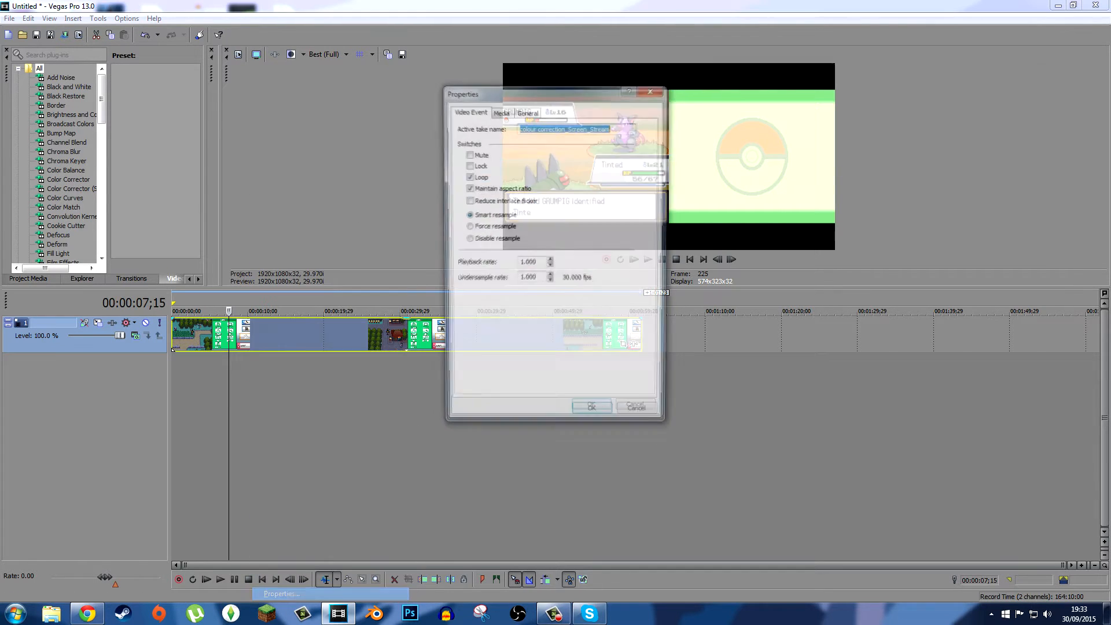
{"action": "key", "text": "Return"}
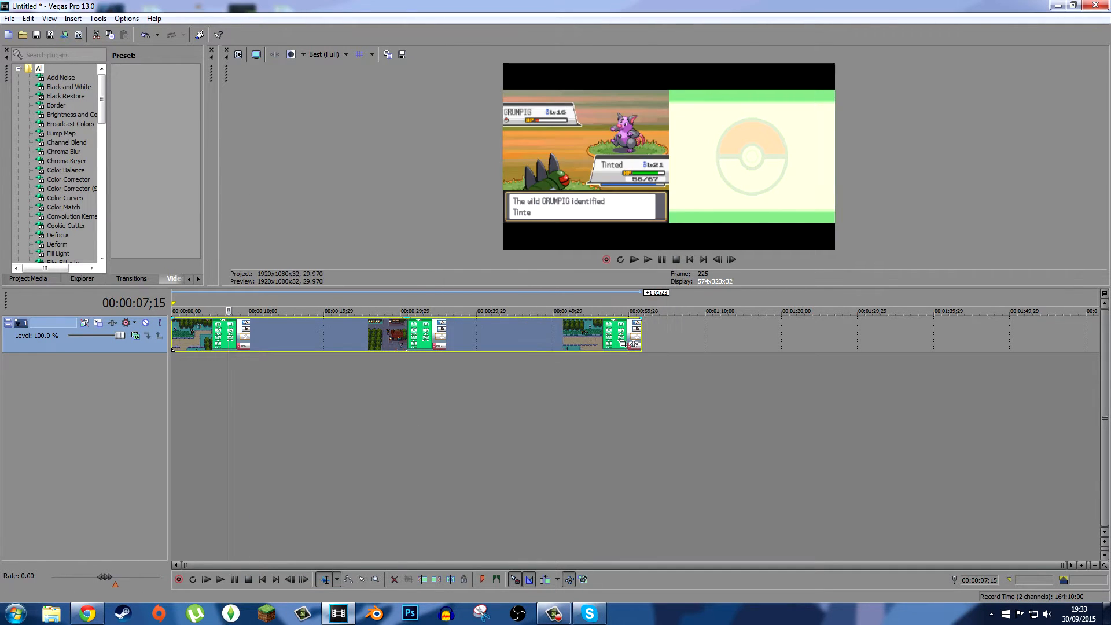
{"action": "right_click", "coordinate": [302, 336]}
{"action": "left_click", "coordinate": [331, 593]}
{"action": "left_click", "coordinate": [467, 215]}
{"action": "left_click", "coordinate": [466, 227]}
{"action": "key", "text": "Return"}
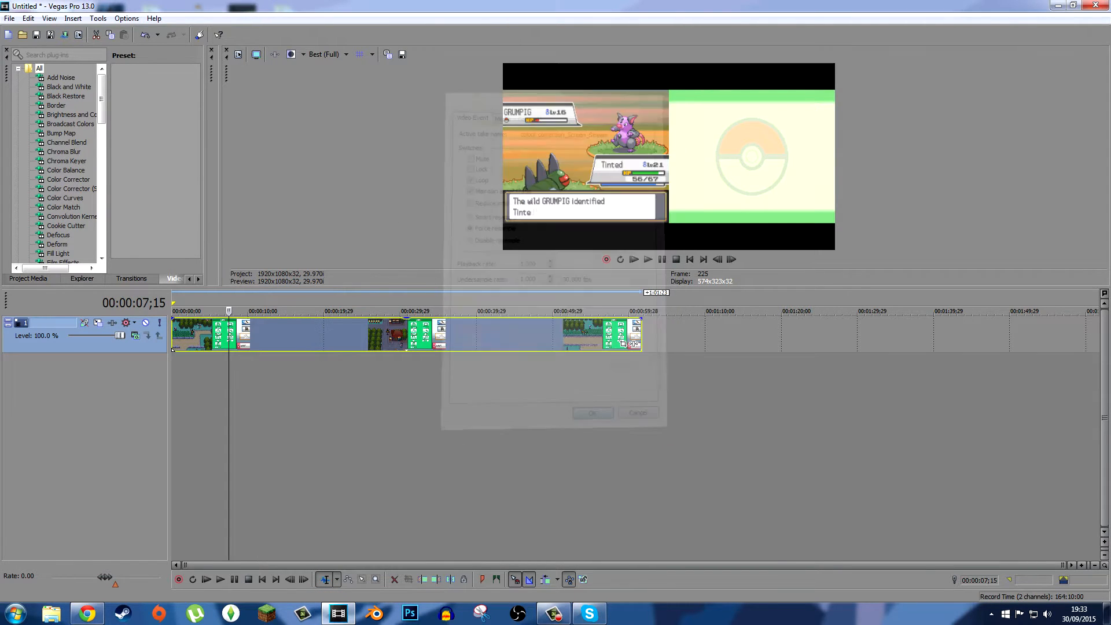
- Enlarge the video preview area and go frame by frame through the battle text changing into the FIGHT menu
{"action": "key", "text": "Left"}
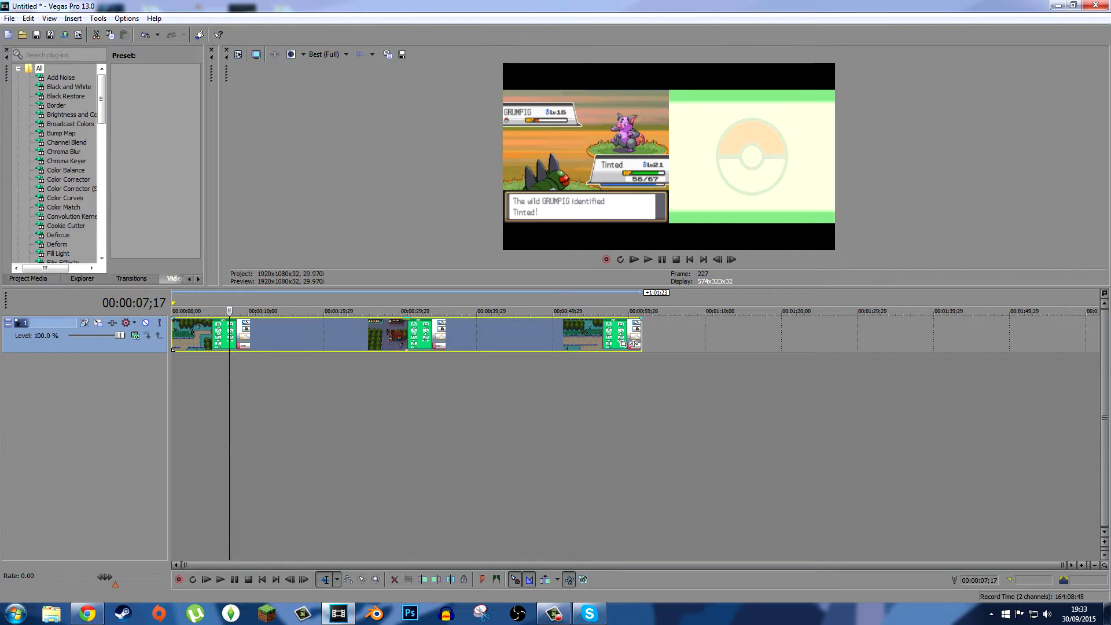
{"action": "left_click_drag", "start_coordinate": [556, 288], "coordinate": [555, 437]}
{"action": "key", "text": "Right"}
{"action": "key", "text": "Right"}
{"action": "key", "text": "Right"}
{"action": "key", "text": "Right"}
{"action": "key", "text": "Right"}
{"action": "key", "text": "Right"}
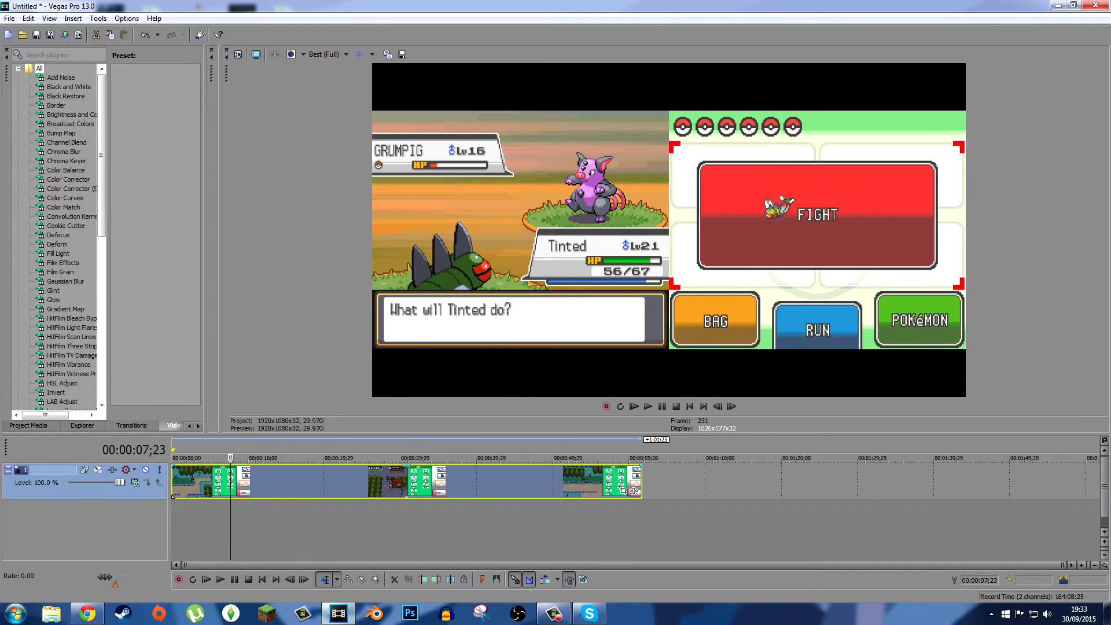
{"action": "key", "text": "Left"}
{"action": "key", "text": "Left"}
{"action": "key", "text": "Left"}
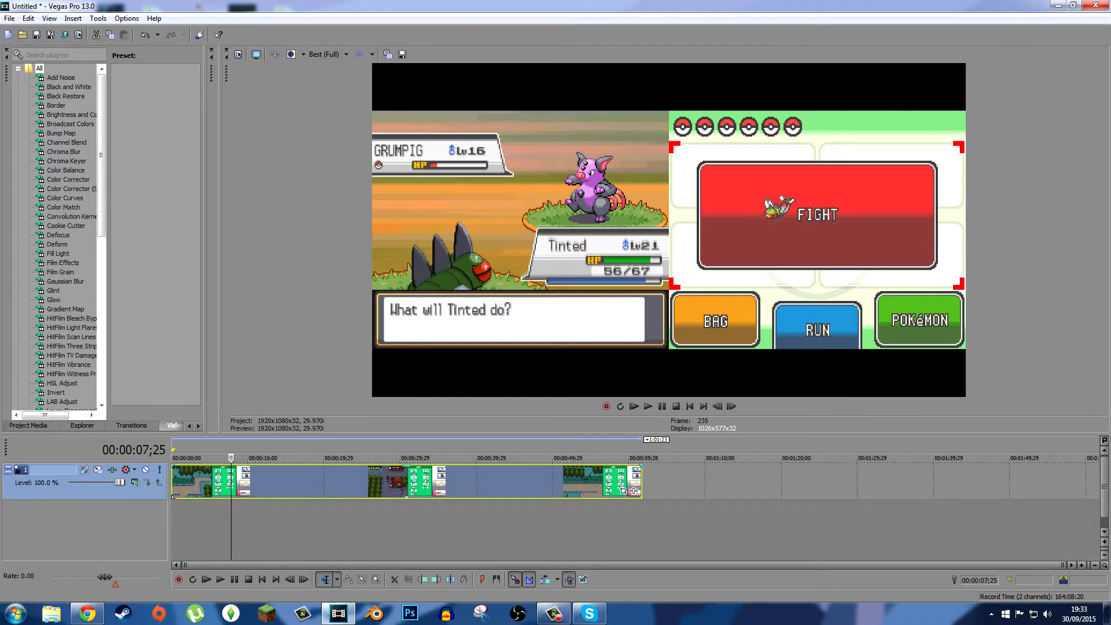
- Turn resampling off for the clip again with the Disable resample option
{"action": "right_click", "coordinate": [392, 480]}
{"action": "left_click", "coordinate": [429, 472]}
{"action": "left_click", "coordinate": [467, 239]}
{"action": "left_click", "coordinate": [593, 416]}
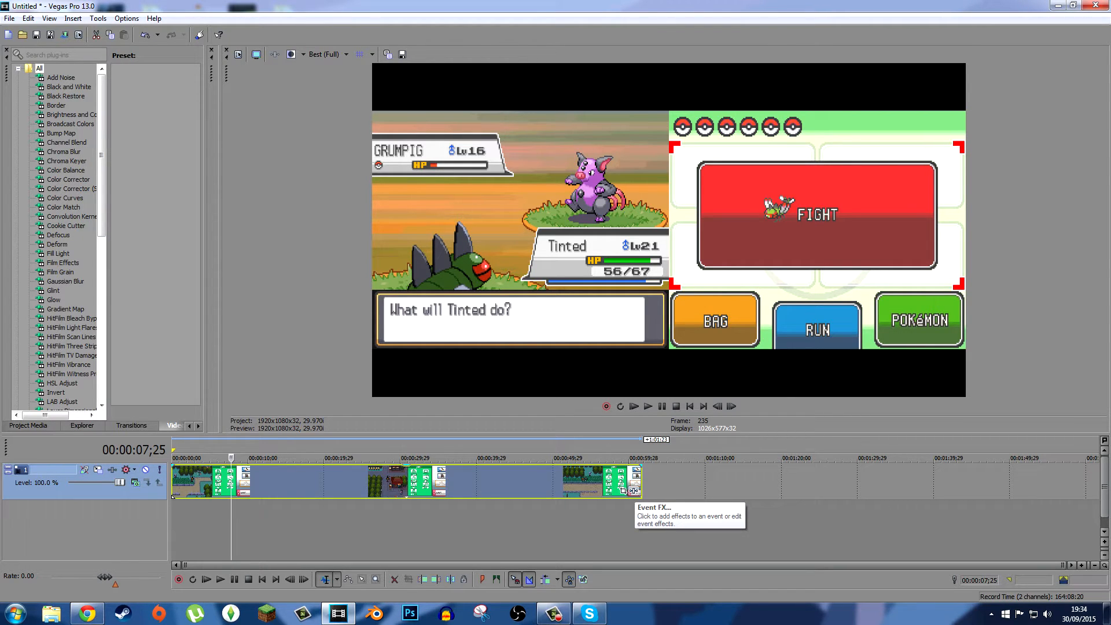
- Add Sony Saturation Adjust and Sony Color Corrector (Secondary) to the clip's event effects chain
{"action": "left_click", "coordinate": [633, 491]}
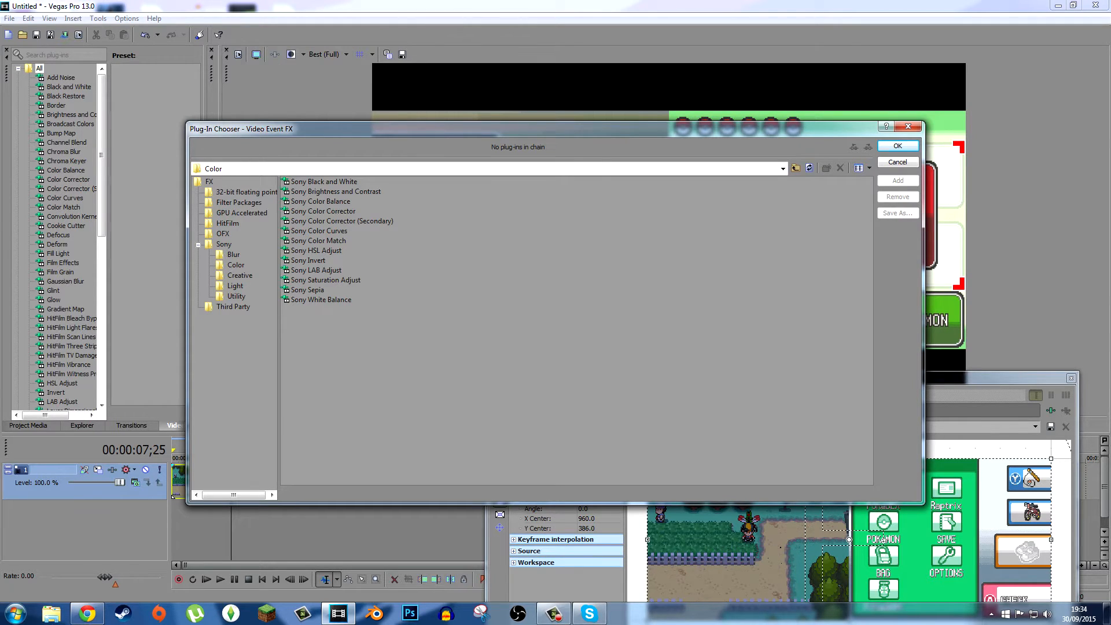
{"action": "left_click", "coordinate": [325, 280]}
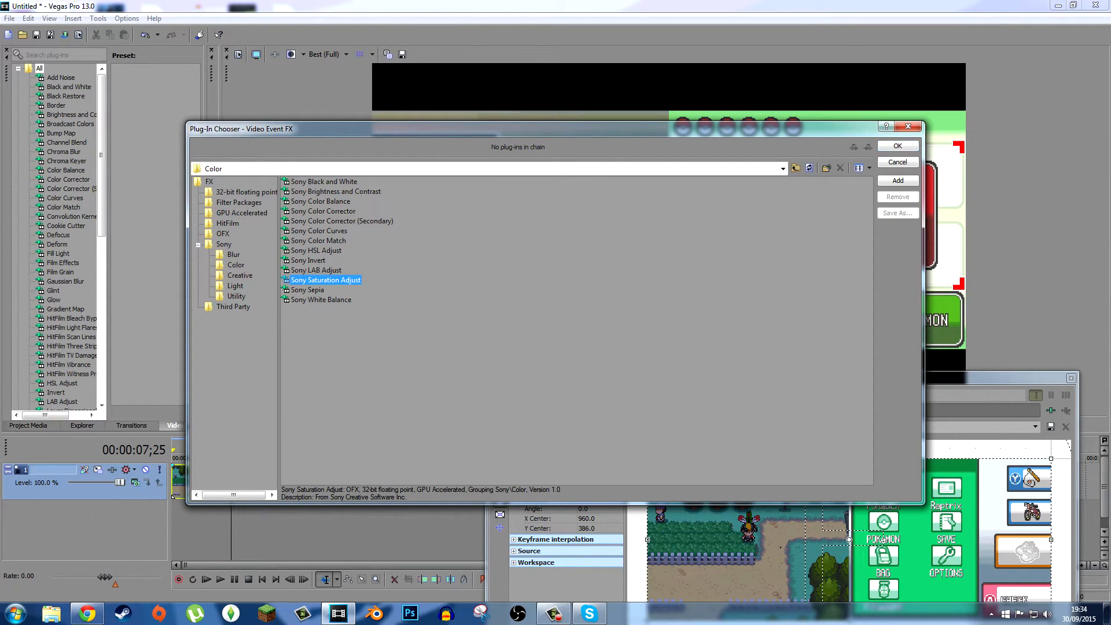
{"action": "left_click", "coordinate": [896, 180]}
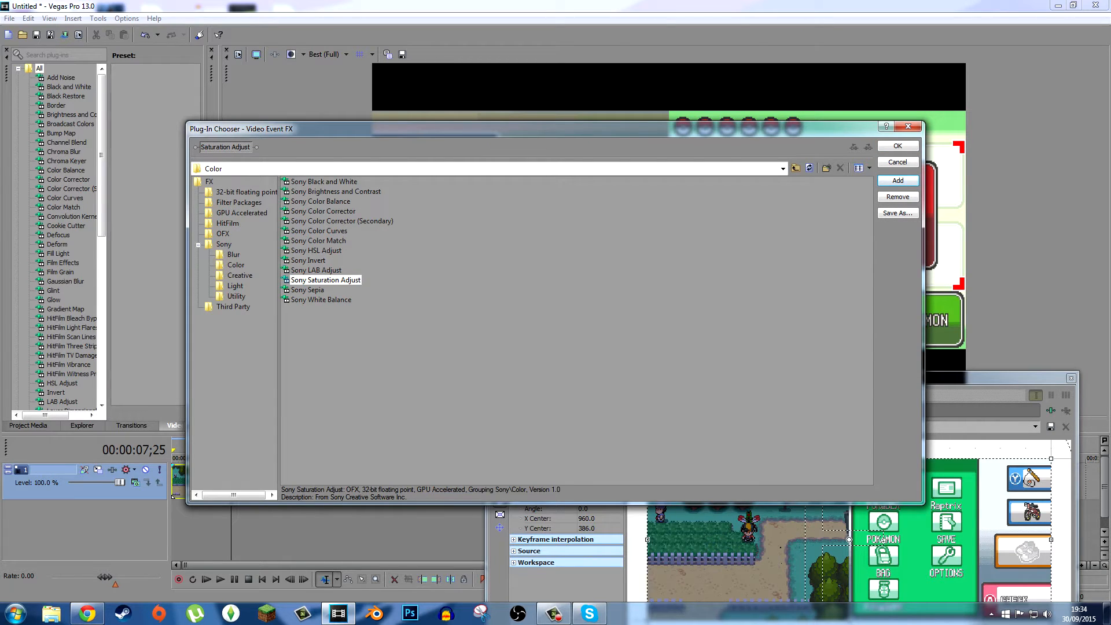
{"action": "left_click", "coordinate": [342, 221]}
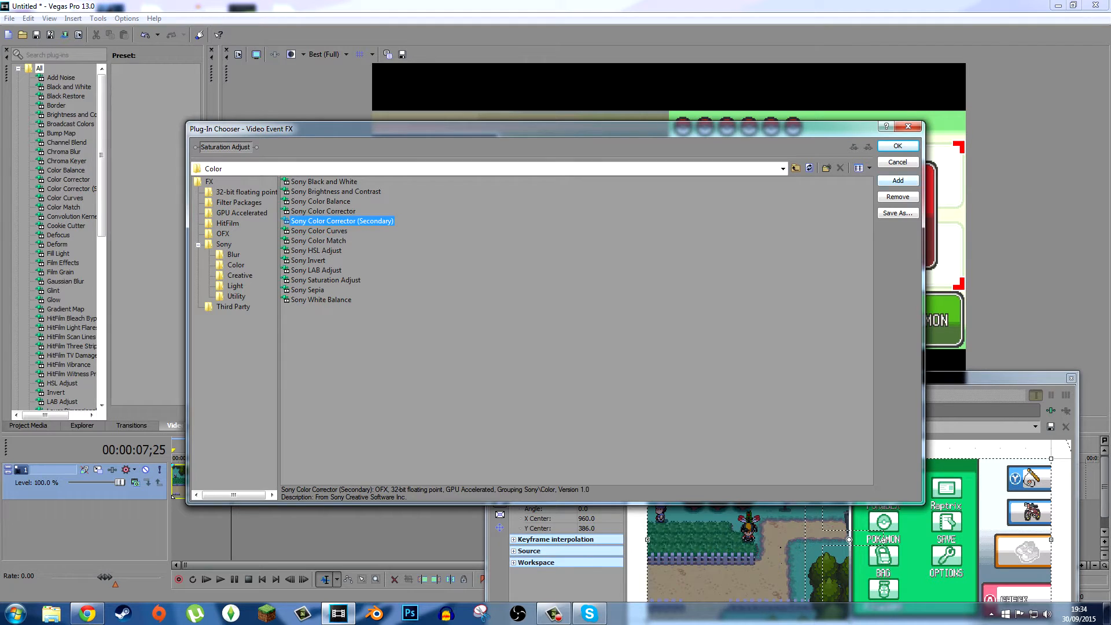
{"action": "left_click", "coordinate": [897, 180]}
{"action": "left_click", "coordinate": [896, 146]}
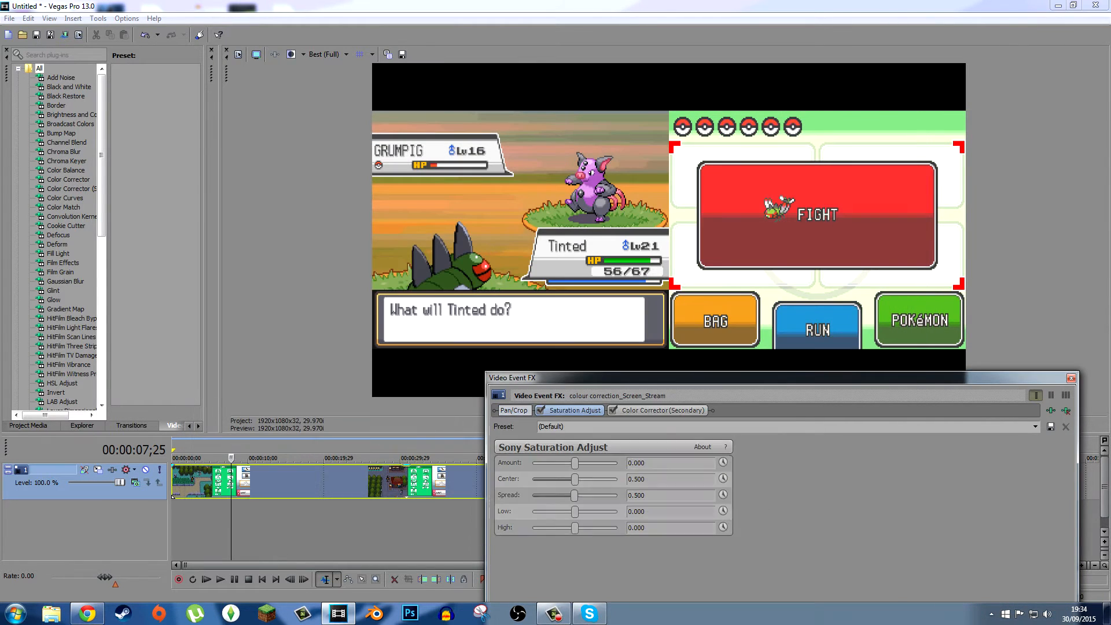
- Uncover the preview and try the Reduce Oversaturated Colors and Boost Midtones presets on Saturation Adjust
{"action": "left_click_drag", "start_coordinate": [694, 378], "coordinate": [554, 150]}
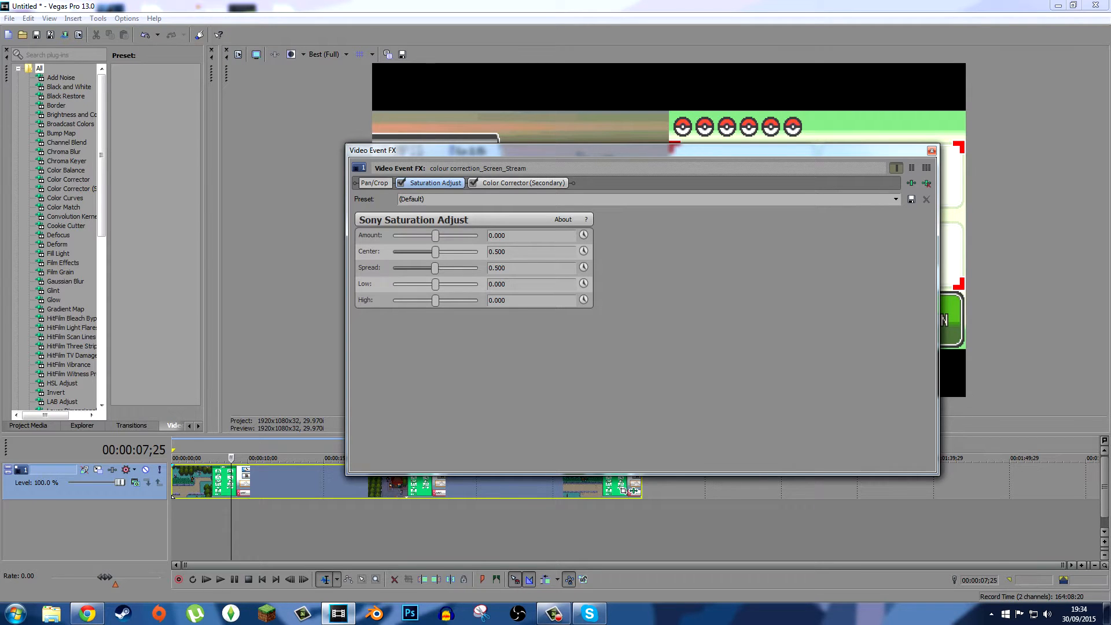
{"action": "left_click_drag", "start_coordinate": [642, 150], "coordinate": [572, 259]}
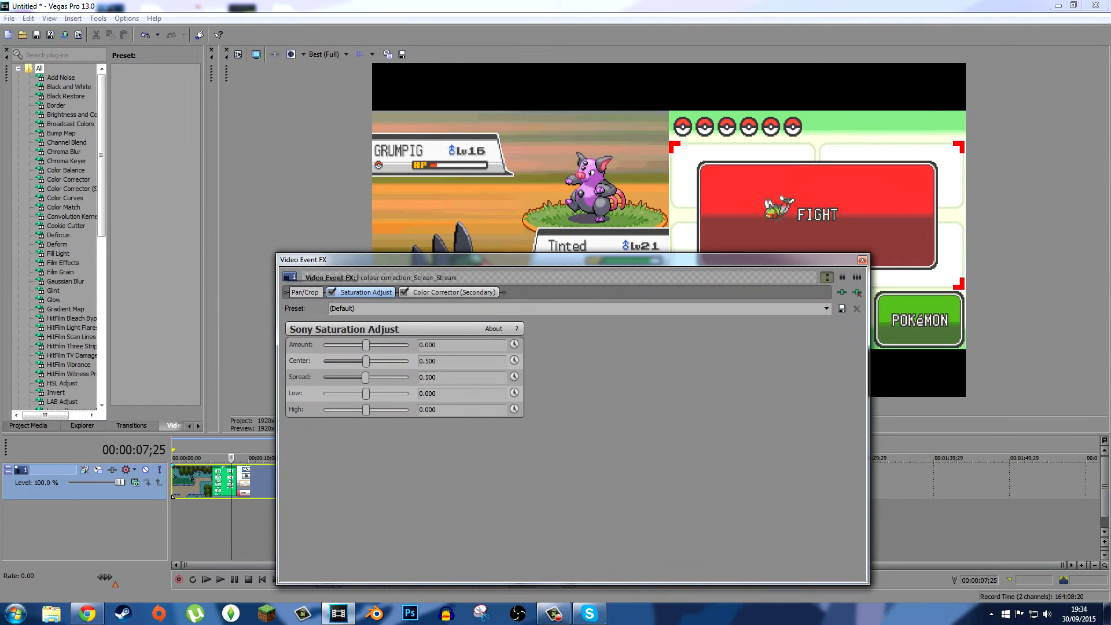
{"action": "left_click", "coordinate": [826, 308]}
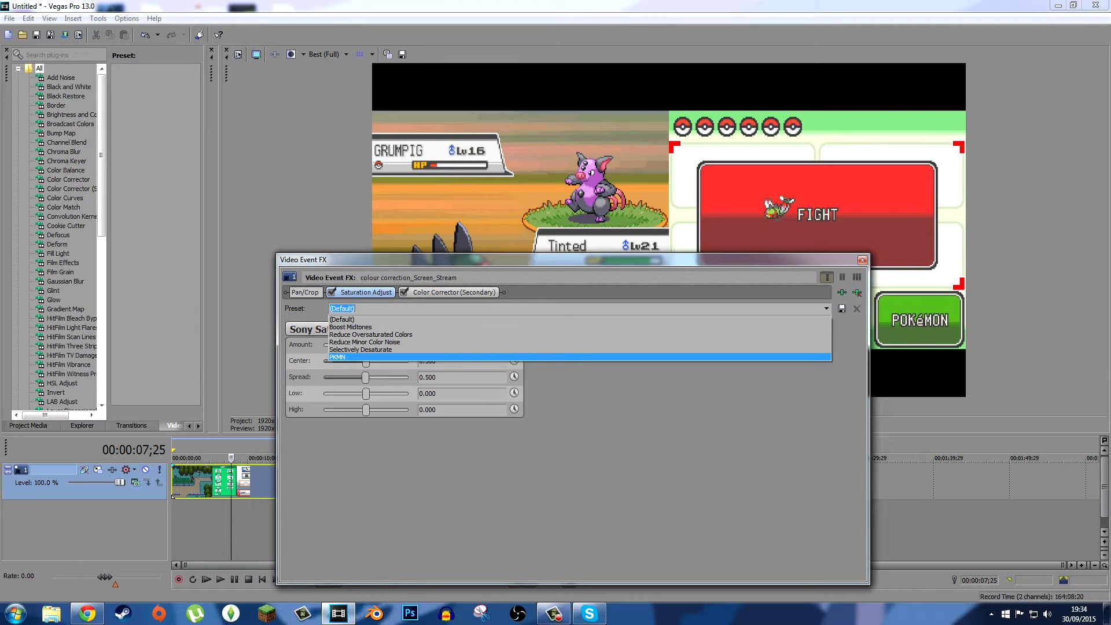
{"action": "key", "text": "Up"}
{"action": "key", "text": "Up"}
{"action": "key", "text": "Up"}
{"action": "key", "text": "Return"}
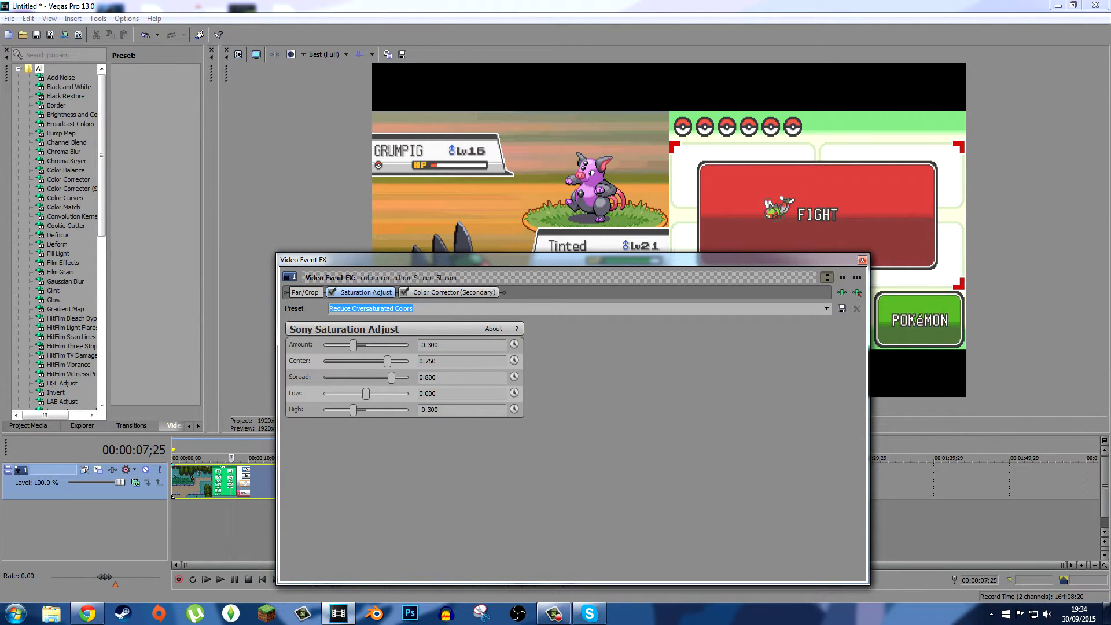
{"action": "left_click", "coordinate": [826, 309]}
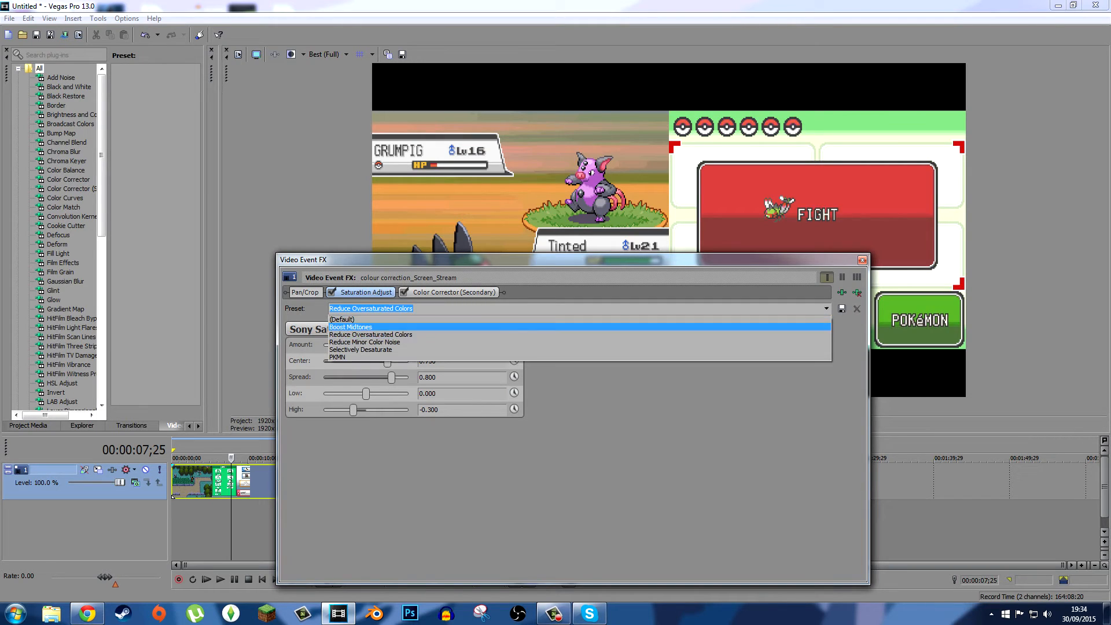
{"action": "left_click", "coordinate": [350, 327]}
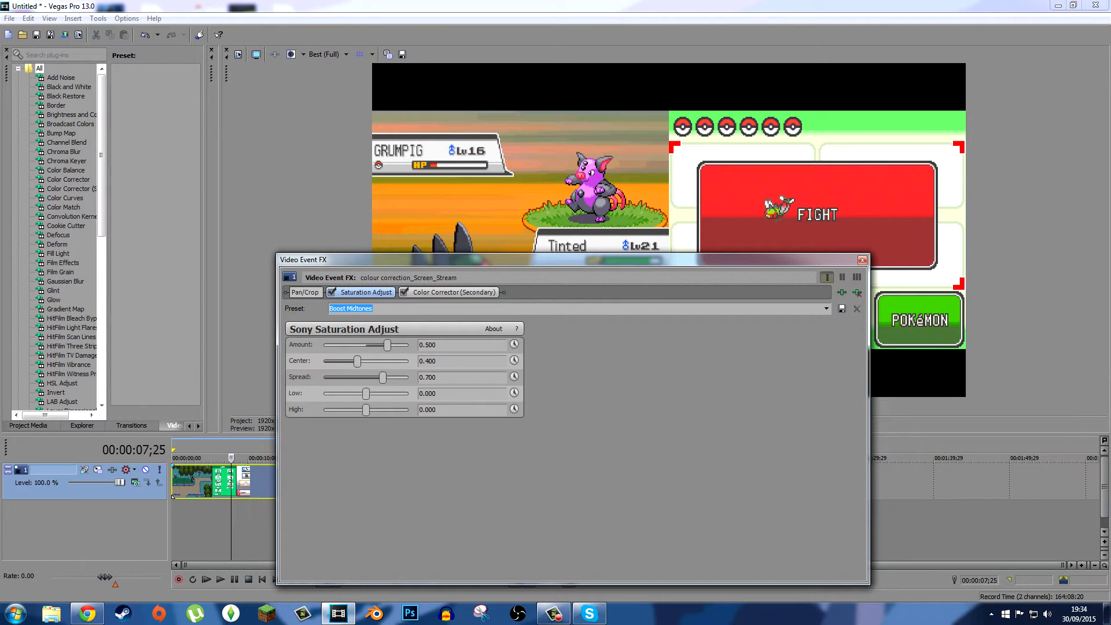
- Try Saturation Adjust's Reduce Minor Color Noise preset, compare with the effect off and on, and try Selectively Desaturate
{"action": "left_click", "coordinate": [825, 308]}
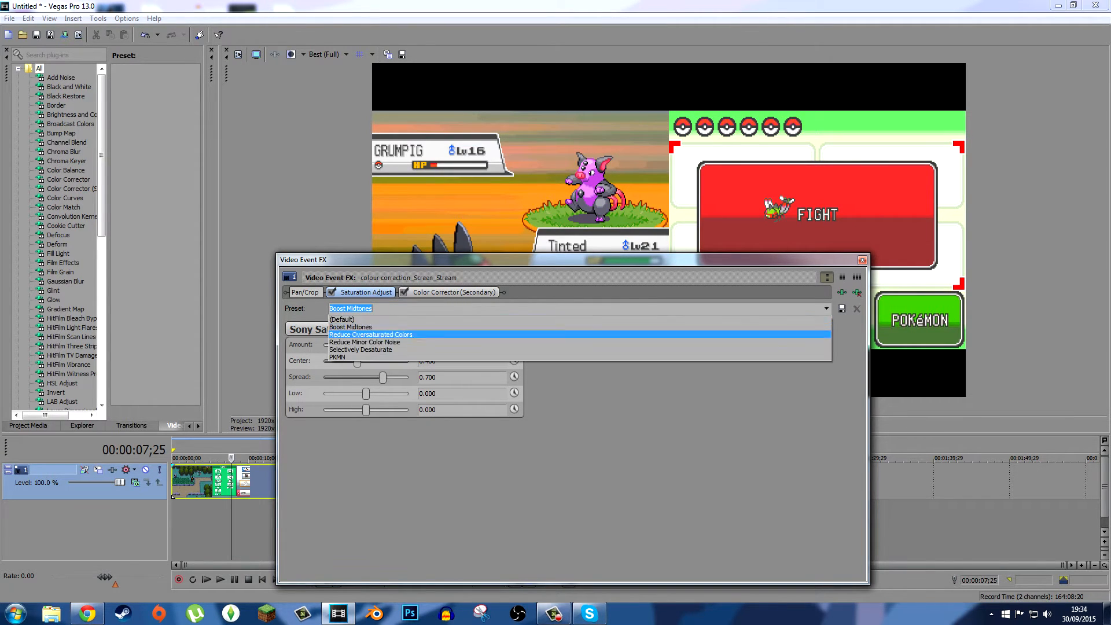
{"action": "left_click", "coordinate": [365, 342]}
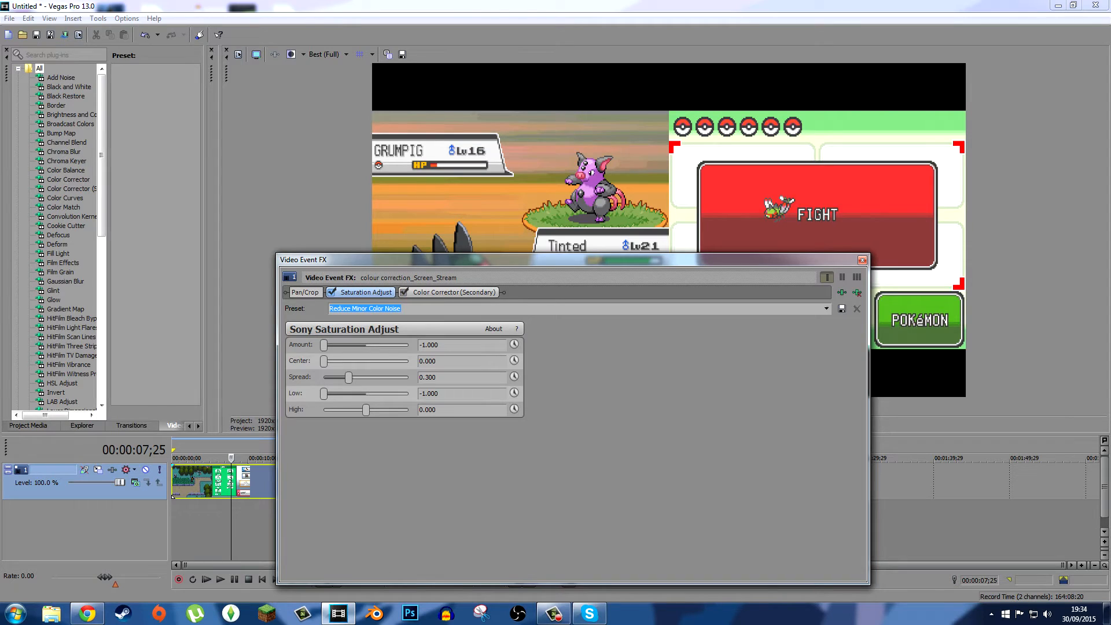
{"action": "left_click", "coordinate": [331, 292]}
{"action": "left_click", "coordinate": [332, 292]}
{"action": "left_click", "coordinate": [825, 308]}
{"action": "left_click", "coordinate": [360, 350]}
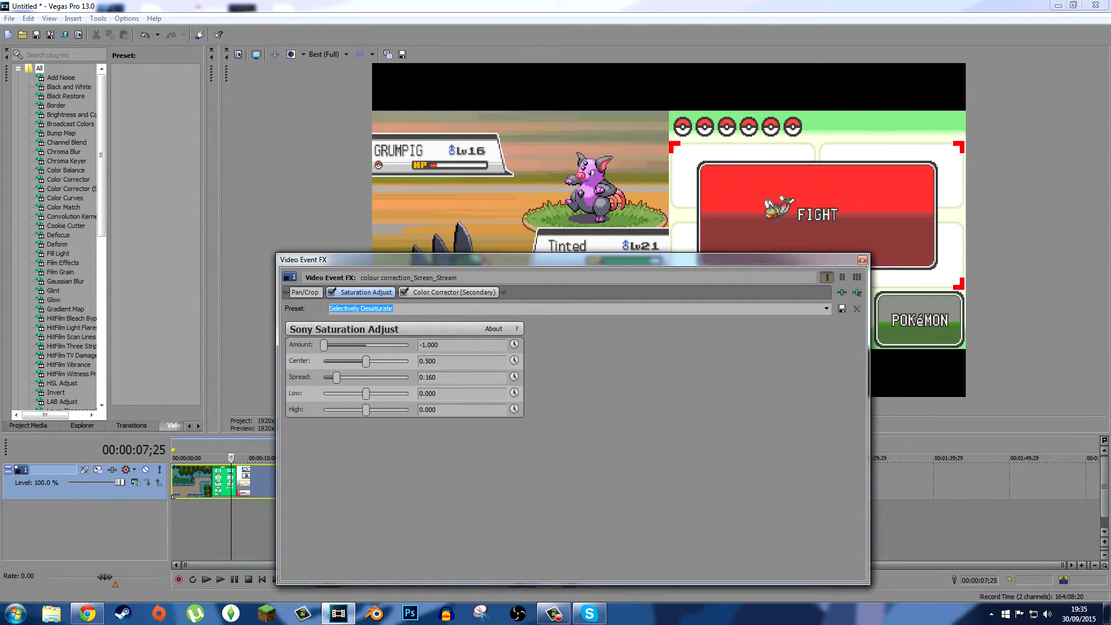
- Apply the saved PKMN preset to the Saturation Adjust effect
{"action": "left_click", "coordinate": [825, 308]}
{"action": "left_click", "coordinate": [360, 356]}
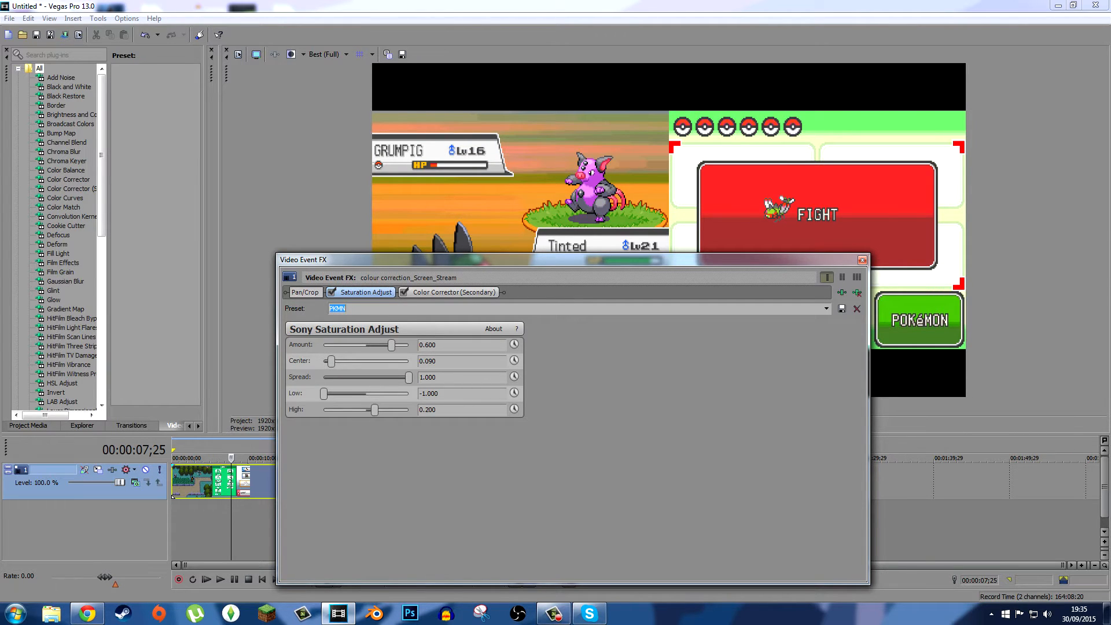
{"action": "left_click_drag", "start_coordinate": [284, 261], "coordinate": [326, 256]}
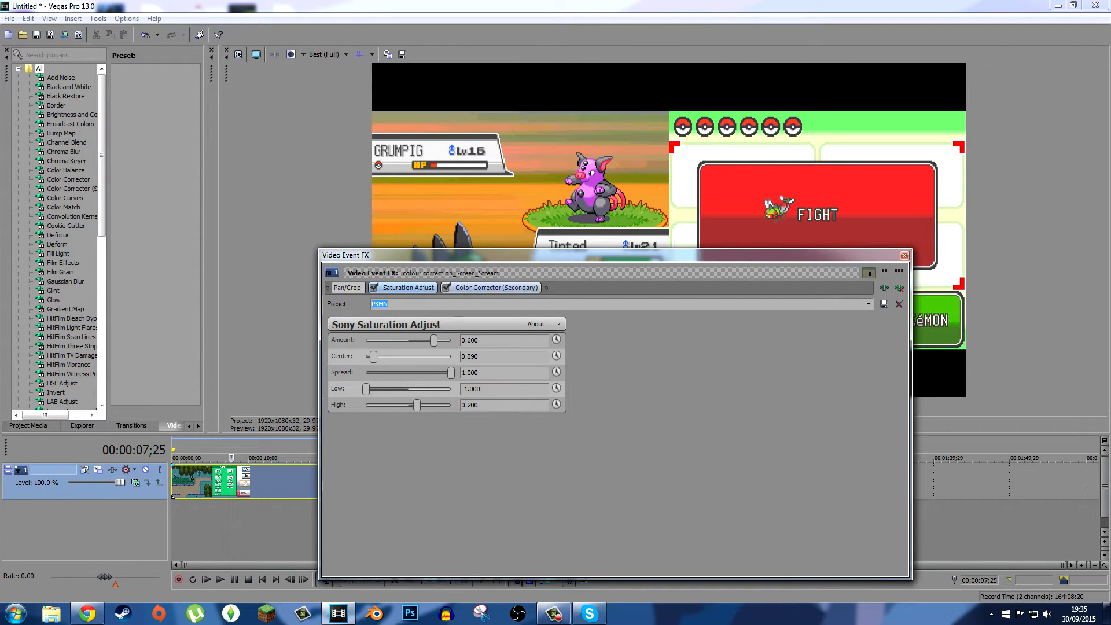
- Try the PKMN and Invert Color presets on the Color Corrector (Secondary) effect
{"action": "left_click", "coordinate": [495, 287]}
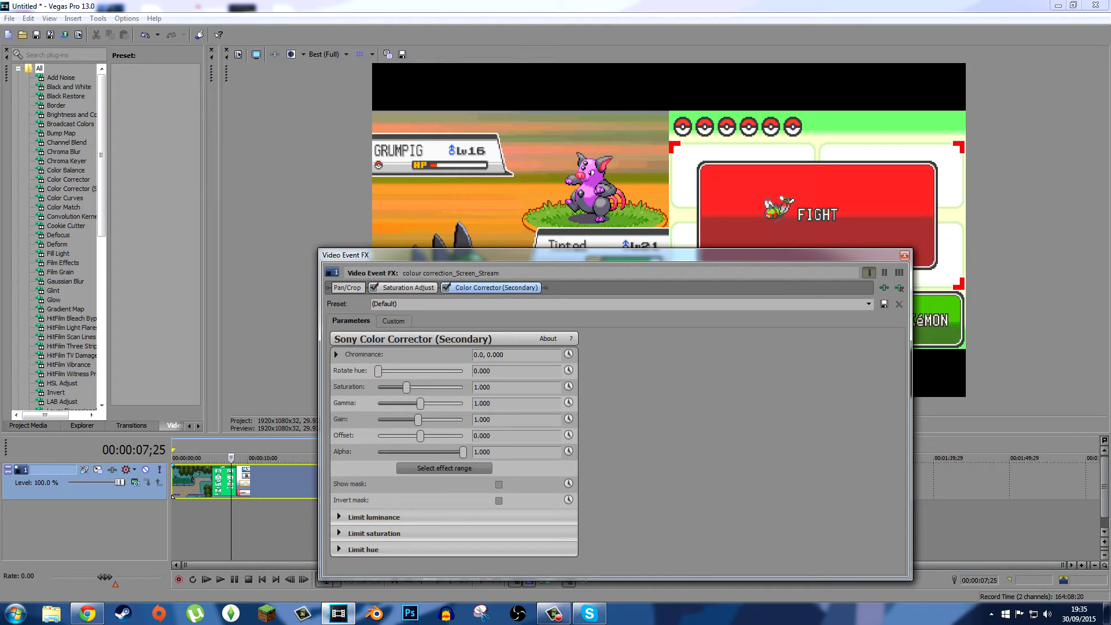
{"action": "left_click", "coordinate": [868, 304]}
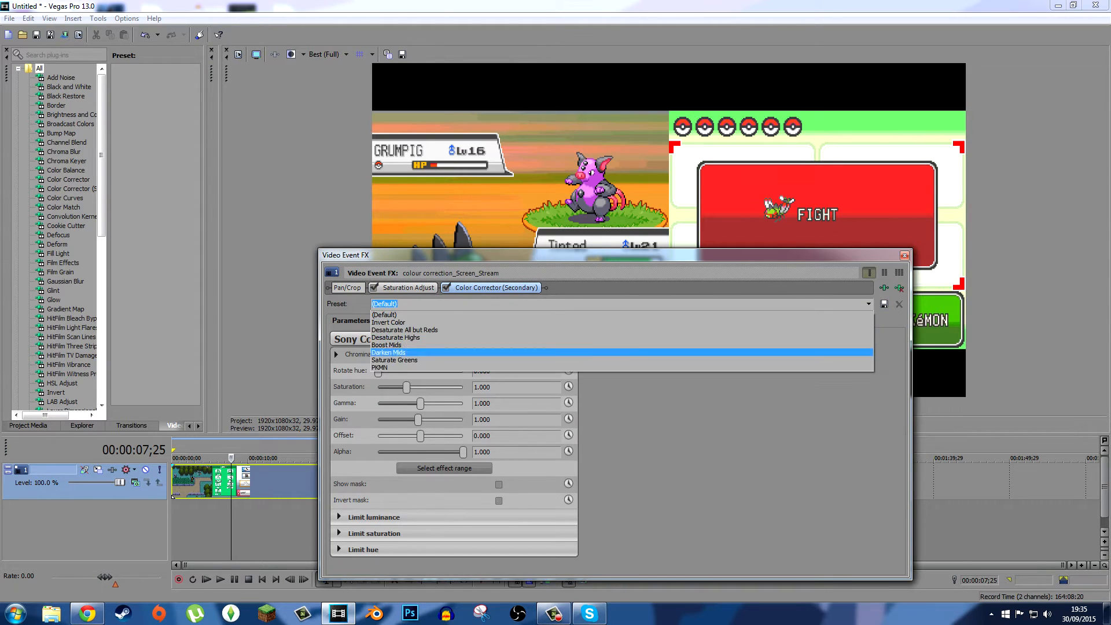
{"action": "key", "text": "Return"}
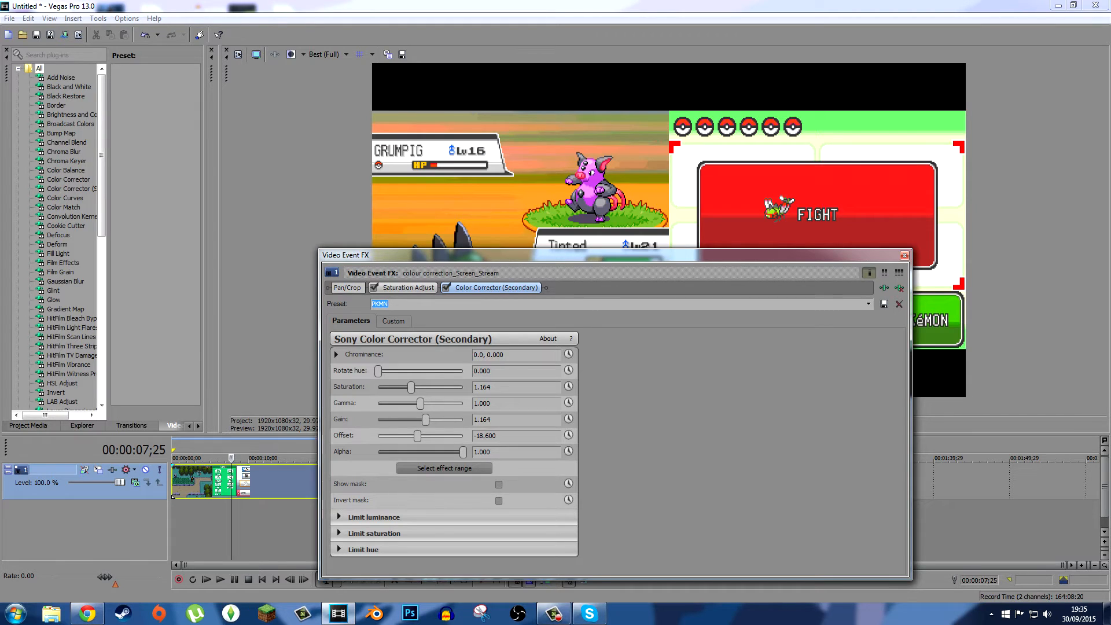
{"action": "key", "text": "Up"}
{"action": "key", "text": "Up"}
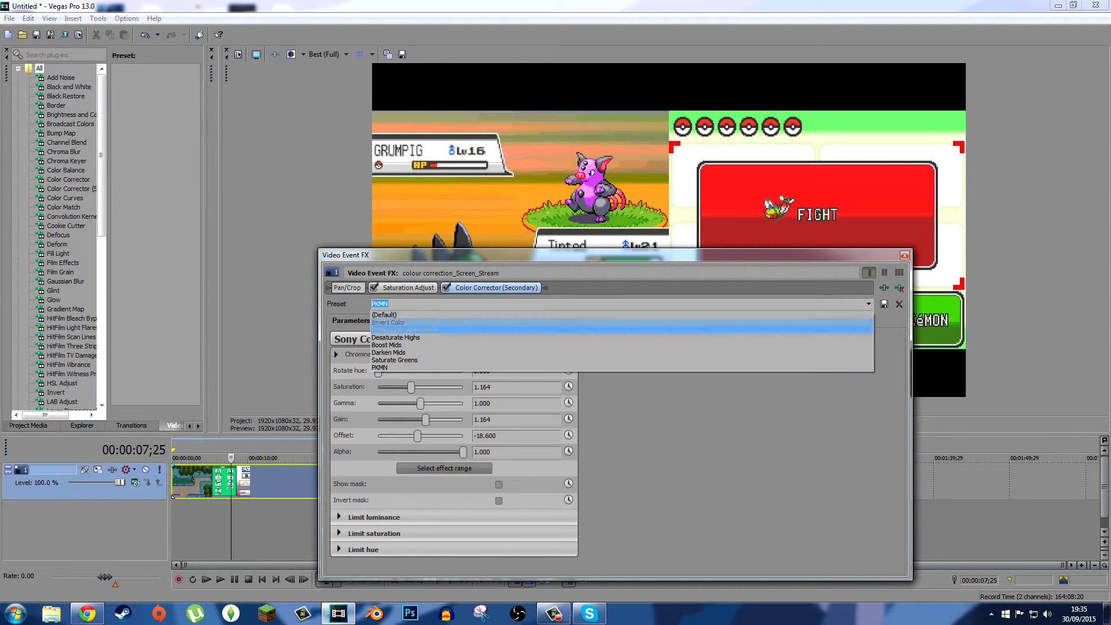
{"action": "key", "text": "Return"}
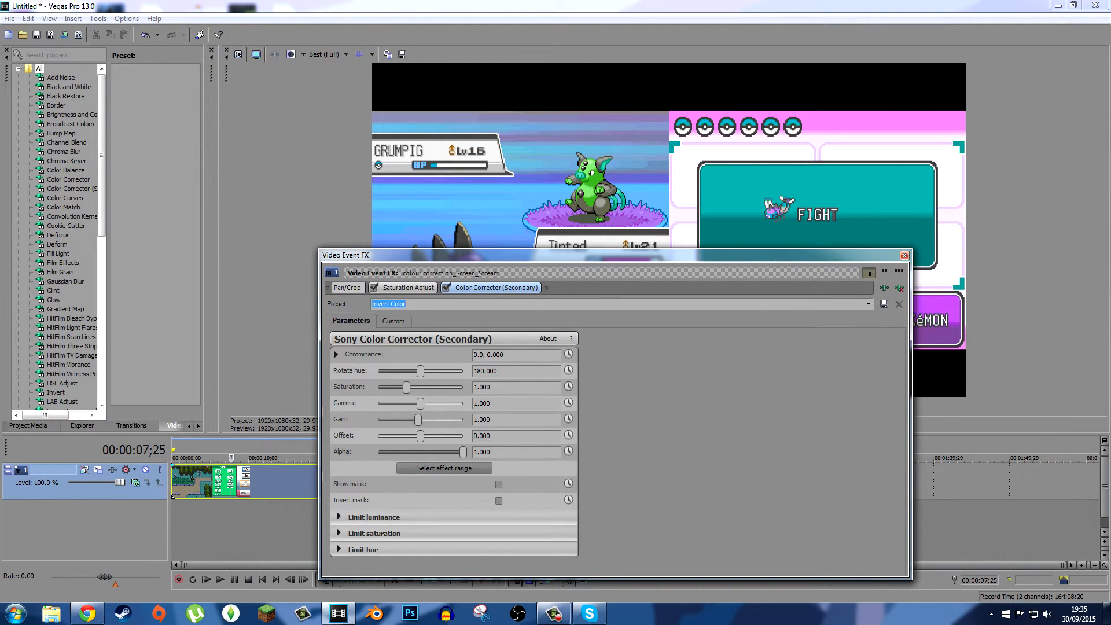
- Apply the Boost Mids preset to the Color Corrector (Secondary) effect
{"action": "key", "text": "alt+Down"}
{"action": "key", "text": "Down"}
{"action": "key", "text": "Down"}
{"action": "key", "text": "Down"}
{"action": "key", "text": "Return"}
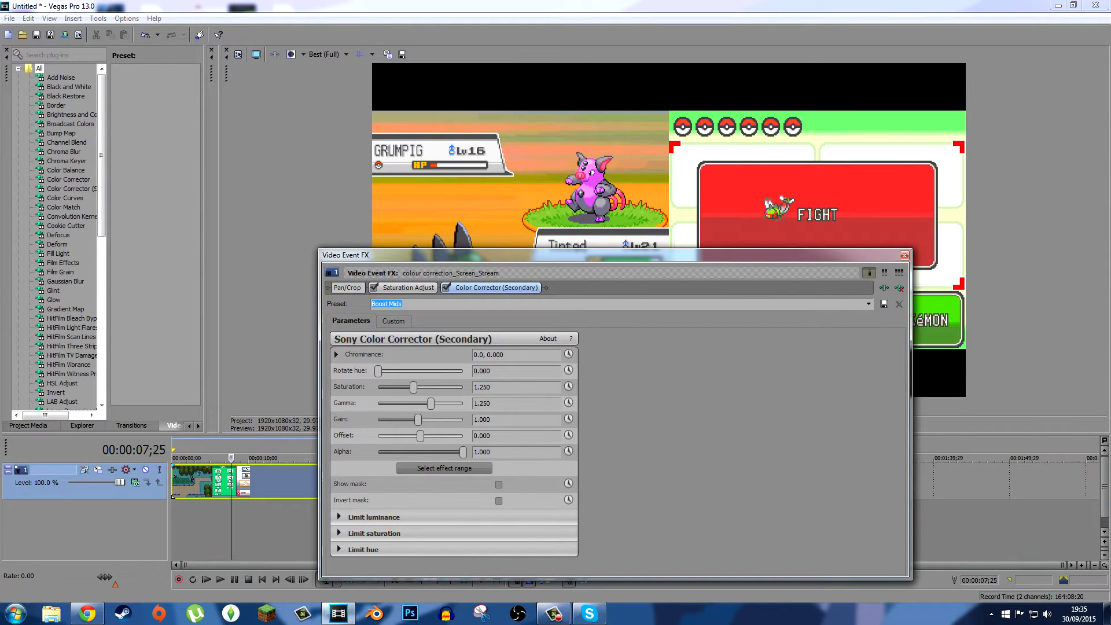
- Try the Boost Midtones preset on the Saturation Adjust effect, then reapply the PKMN preset
{"action": "left_click", "coordinate": [408, 287]}
{"action": "left_click", "coordinate": [868, 304]}
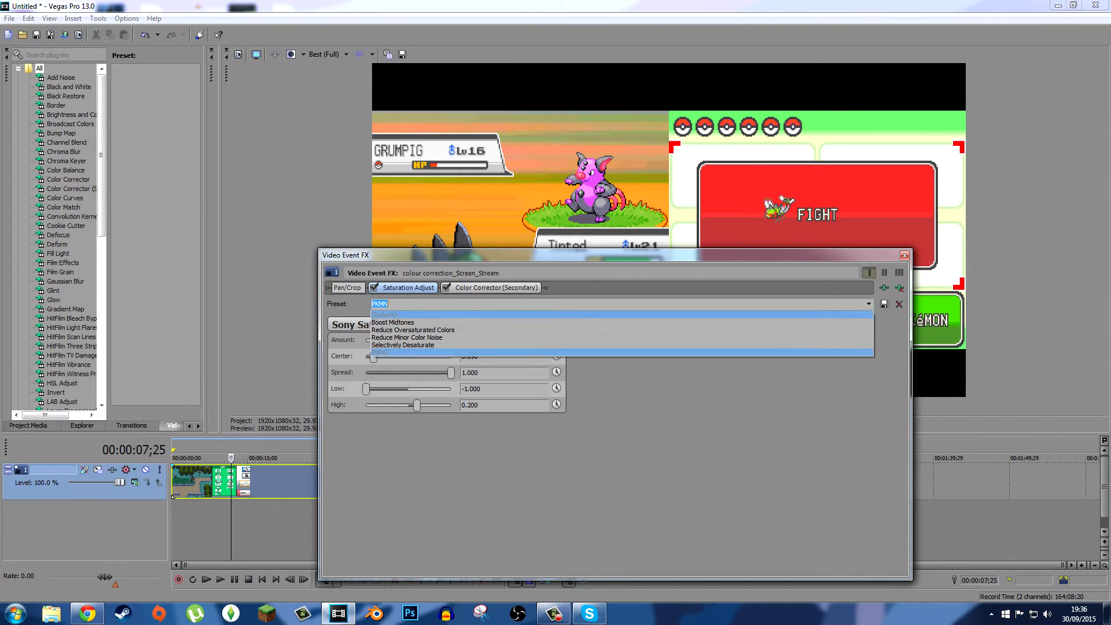
{"action": "key", "text": "Up"}
{"action": "key", "text": "Return"}
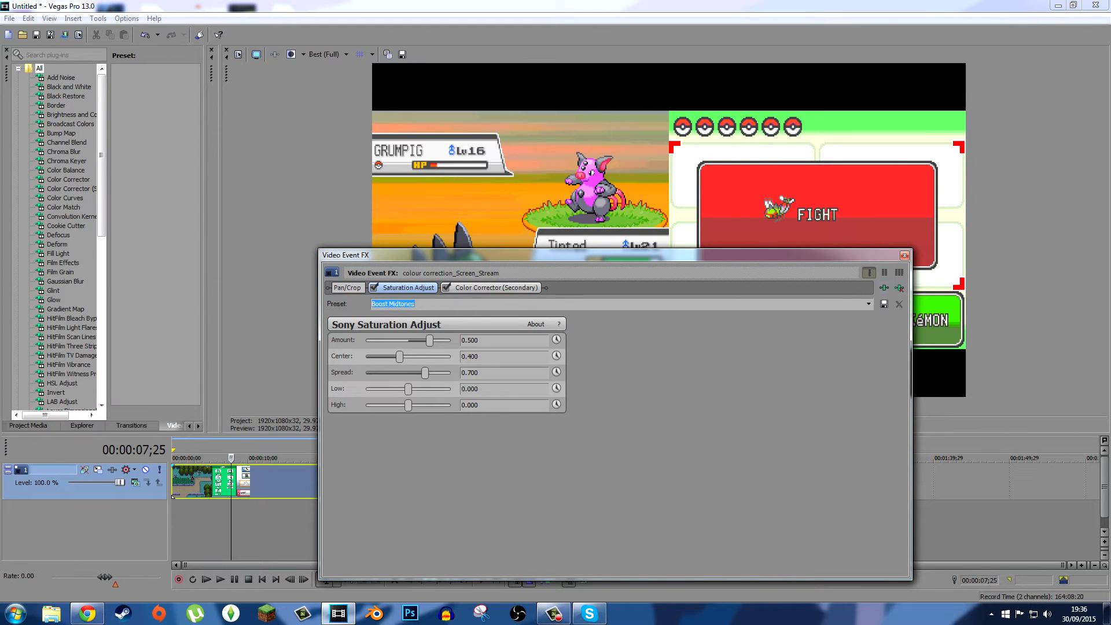
{"action": "key", "text": "alt+Down"}
{"action": "key", "text": "Down"}
{"action": "key", "text": "Down"}
{"action": "key", "text": "Return"}
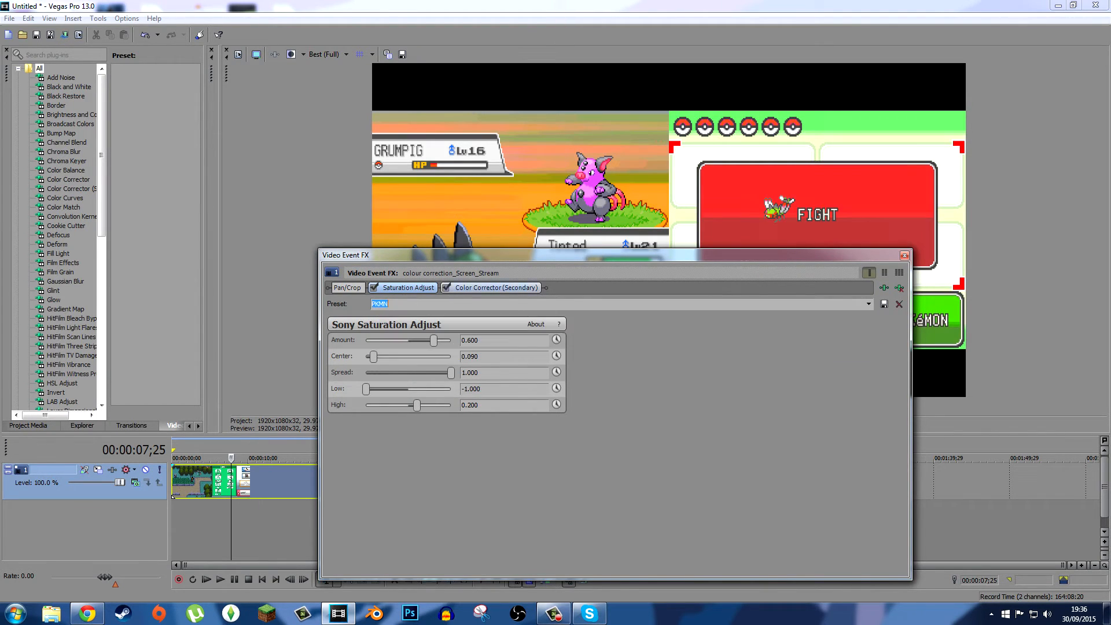
- Apply the PKMN preset to the Color Corrector (Secondary) effect, review its custom controls, and close the event effects window
{"action": "left_click", "coordinate": [496, 288]}
{"action": "key", "text": "alt+Down"}
{"action": "key", "text": "Down"}
{"action": "key", "text": "Down"}
{"action": "key", "text": "Return"}
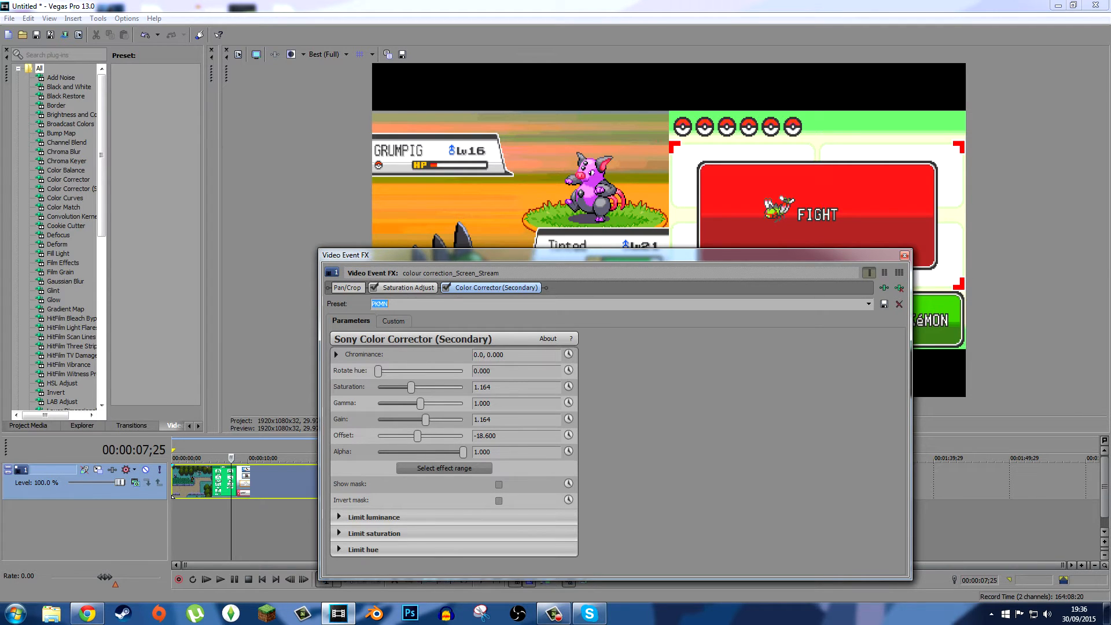
{"action": "left_click", "coordinate": [393, 320]}
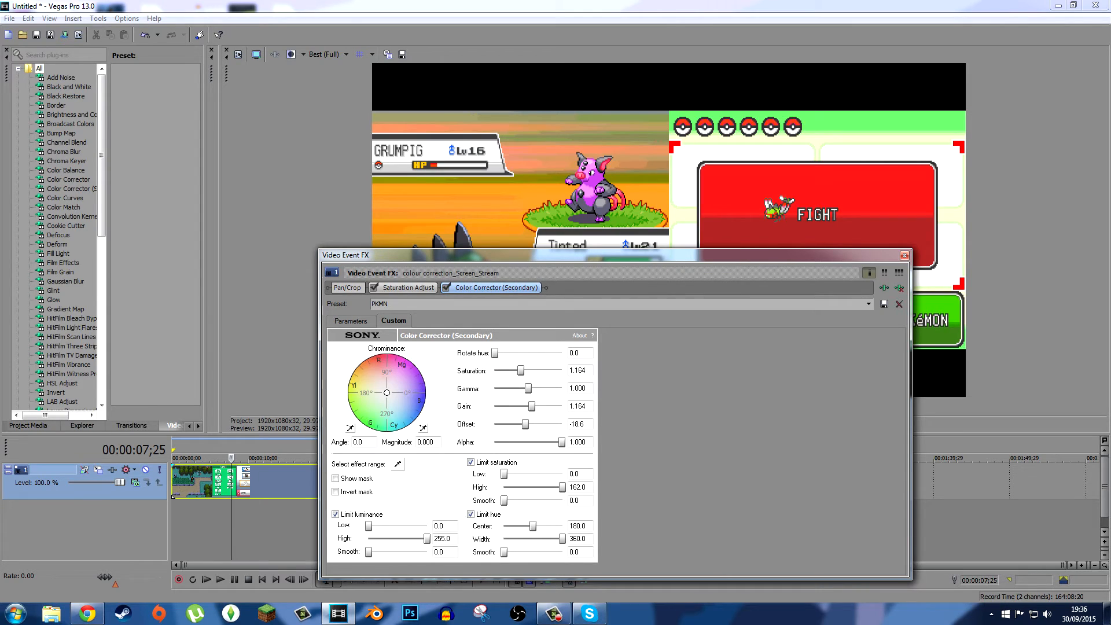
{"action": "left_click", "coordinate": [351, 320]}
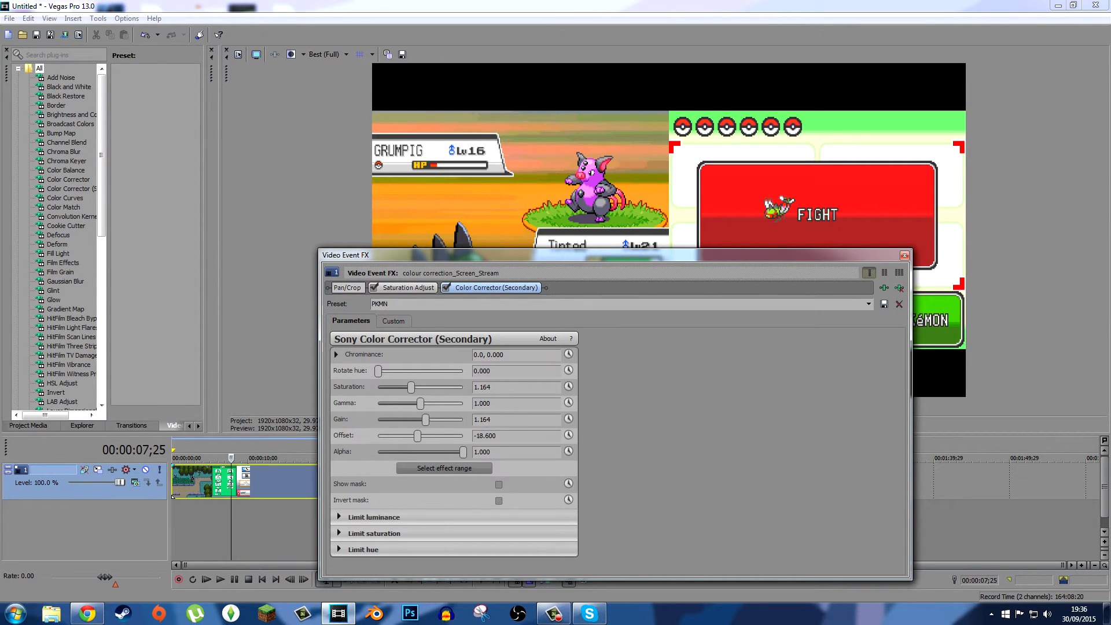
{"action": "key", "text": "alt+F4"}
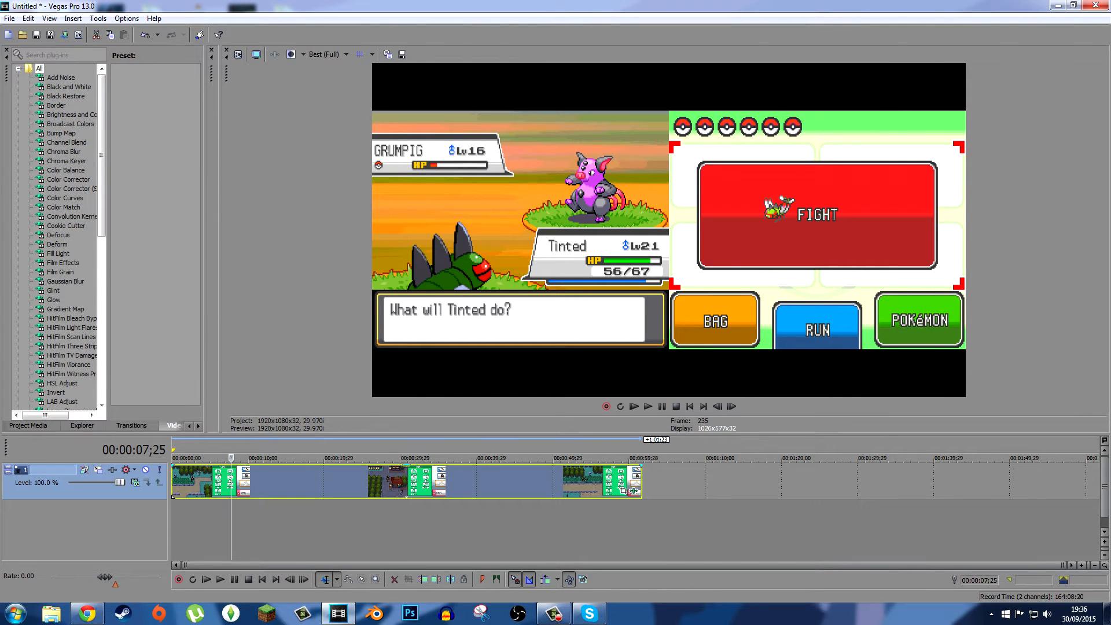
- Preview the colour-corrected footage at several points along the clip, covering battle and overworld scenes
{"action": "left_click", "coordinate": [324, 480]}
{"action": "left_click", "coordinate": [327, 481]}
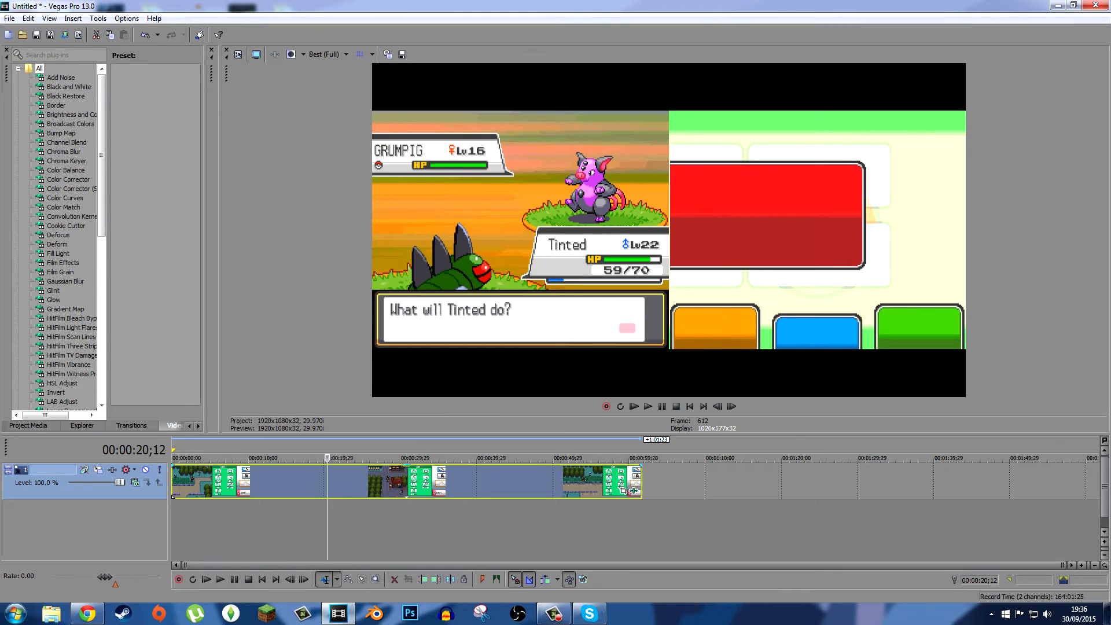
{"action": "left_click", "coordinate": [307, 480]}
{"action": "left_click", "coordinate": [313, 481]}
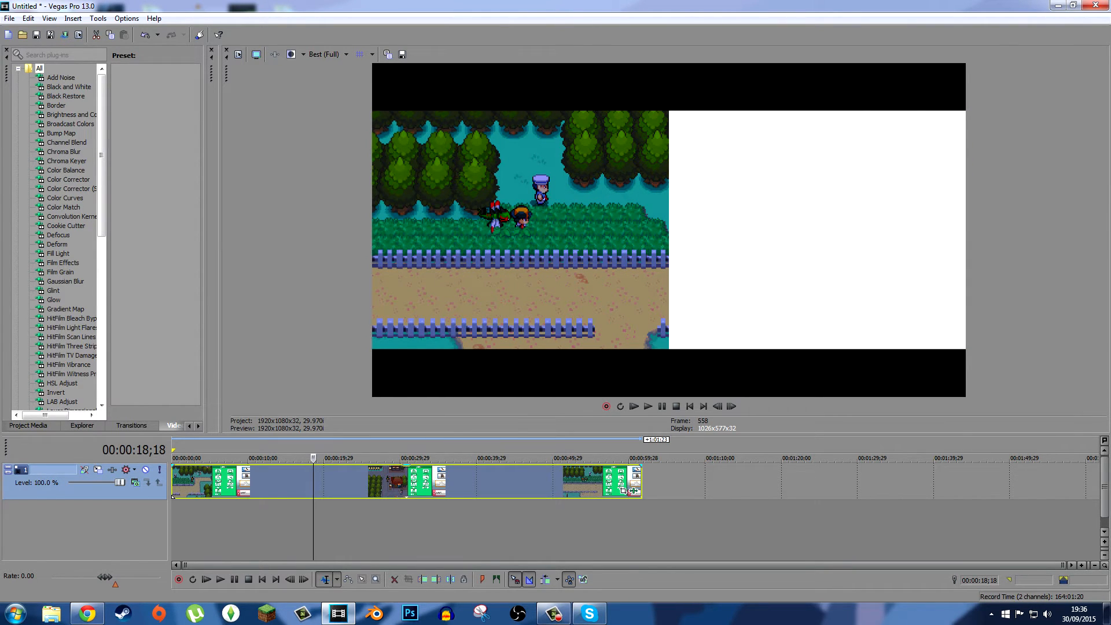
{"action": "left_click", "coordinate": [336, 480]}
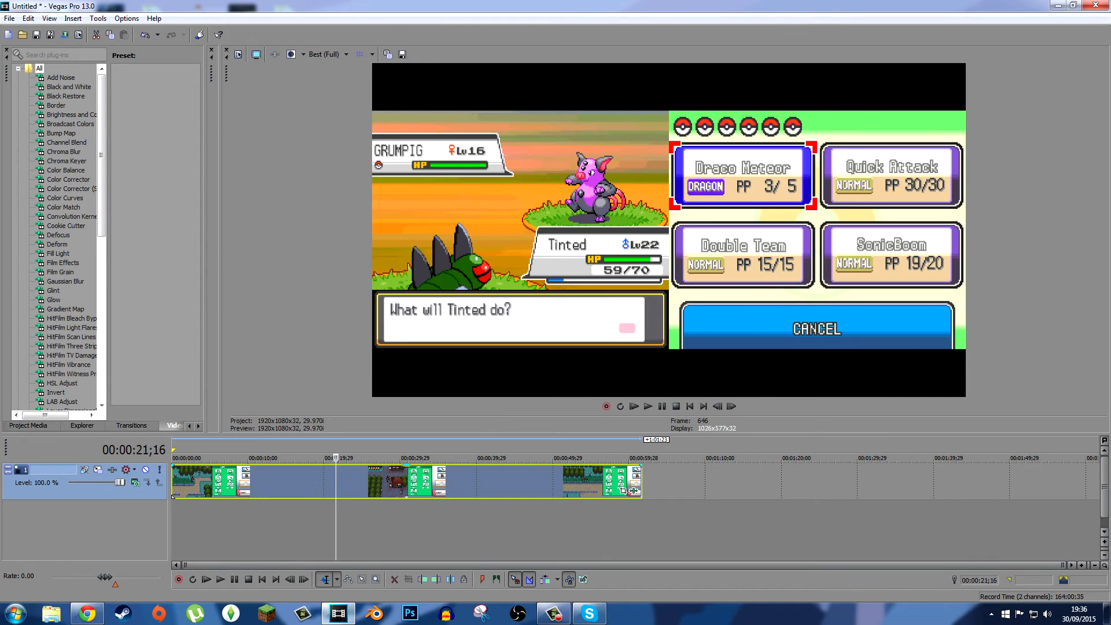
{"action": "left_click", "coordinate": [352, 480]}
{"action": "left_click", "coordinate": [374, 480]}
{"action": "left_click", "coordinate": [402, 481]}
{"action": "left_click", "coordinate": [426, 480]}
{"action": "left_click", "coordinate": [441, 480]}
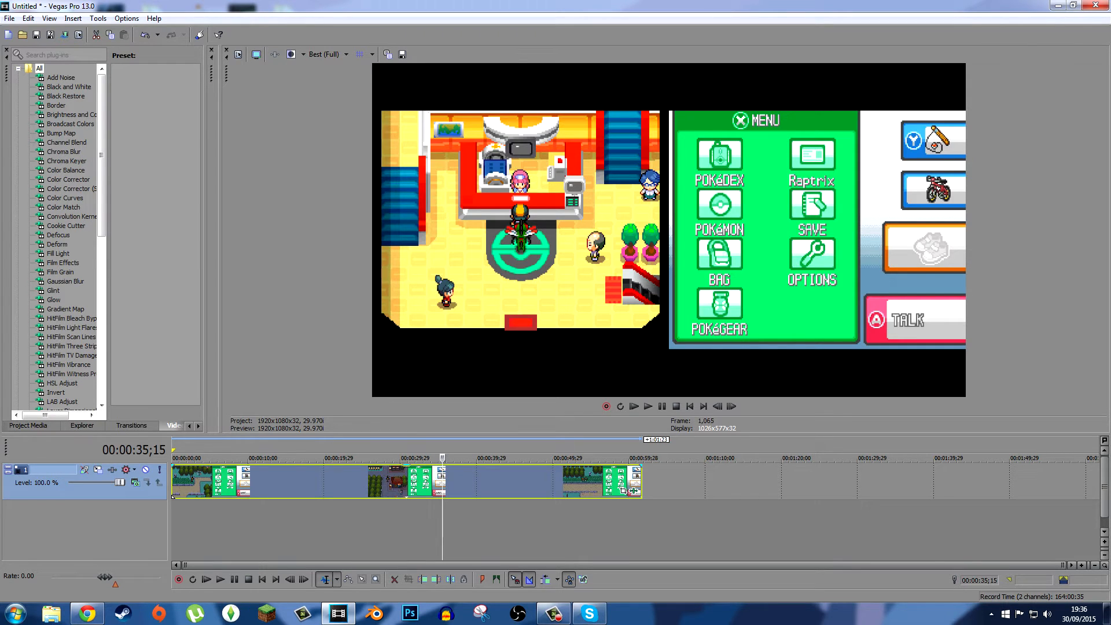
- Disable the Saturation Adjust and Color Corrector (Secondary) effects on the gameplay clip
{"action": "left_click", "coordinate": [634, 491]}
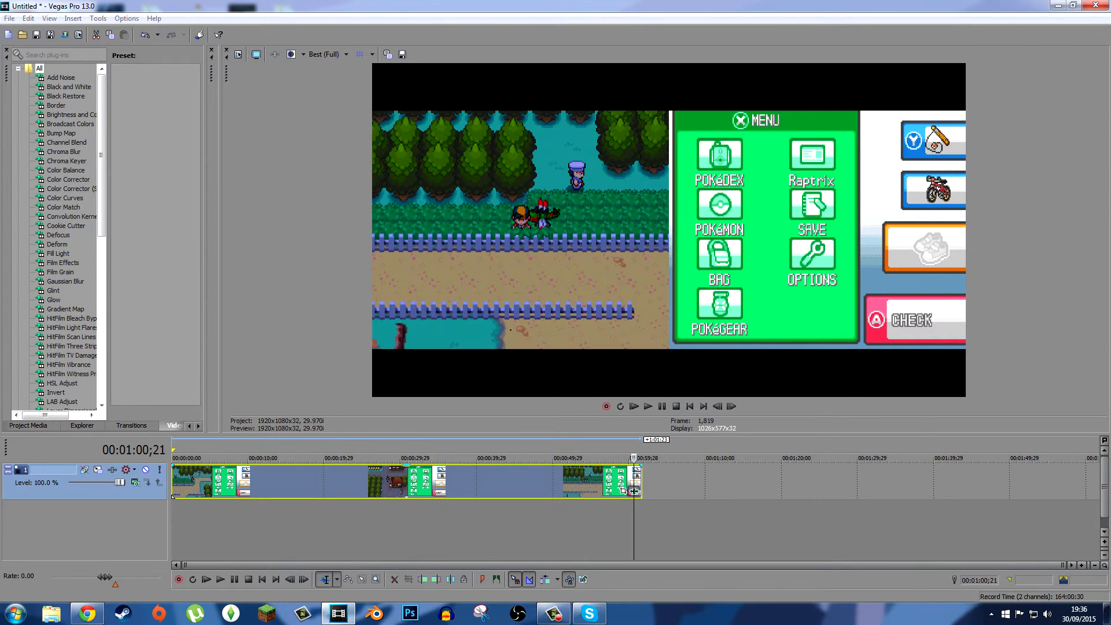
{"action": "left_click", "coordinate": [373, 288]}
{"action": "left_click", "coordinate": [445, 288]}
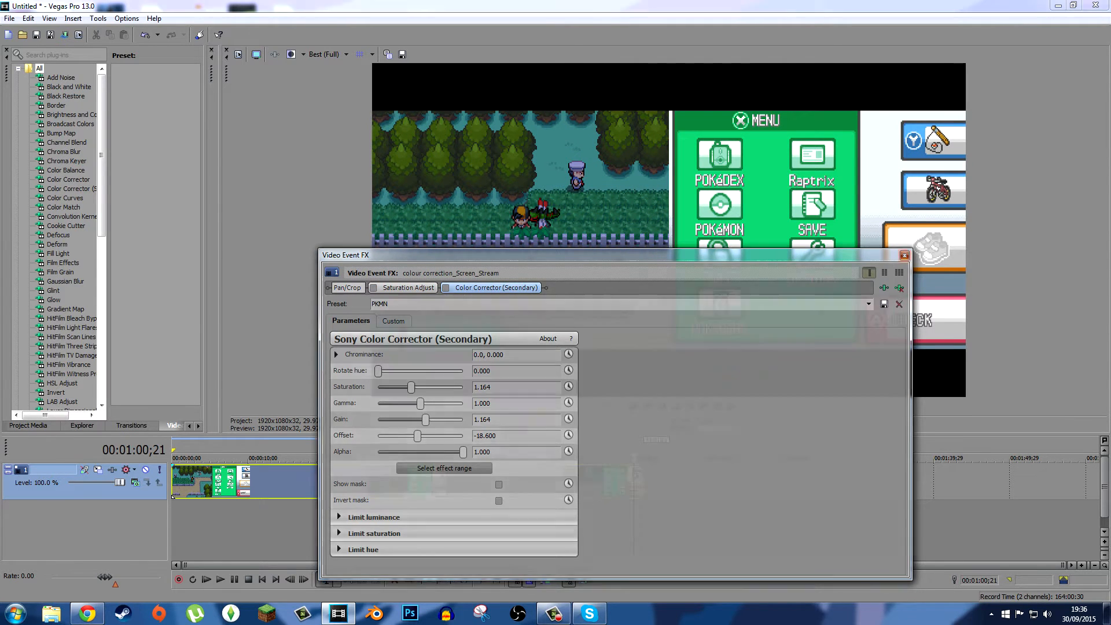
- Add a Color Curves effect to the gameplay clip and apply its saved cc preset
{"action": "left_click", "coordinate": [65, 197]}
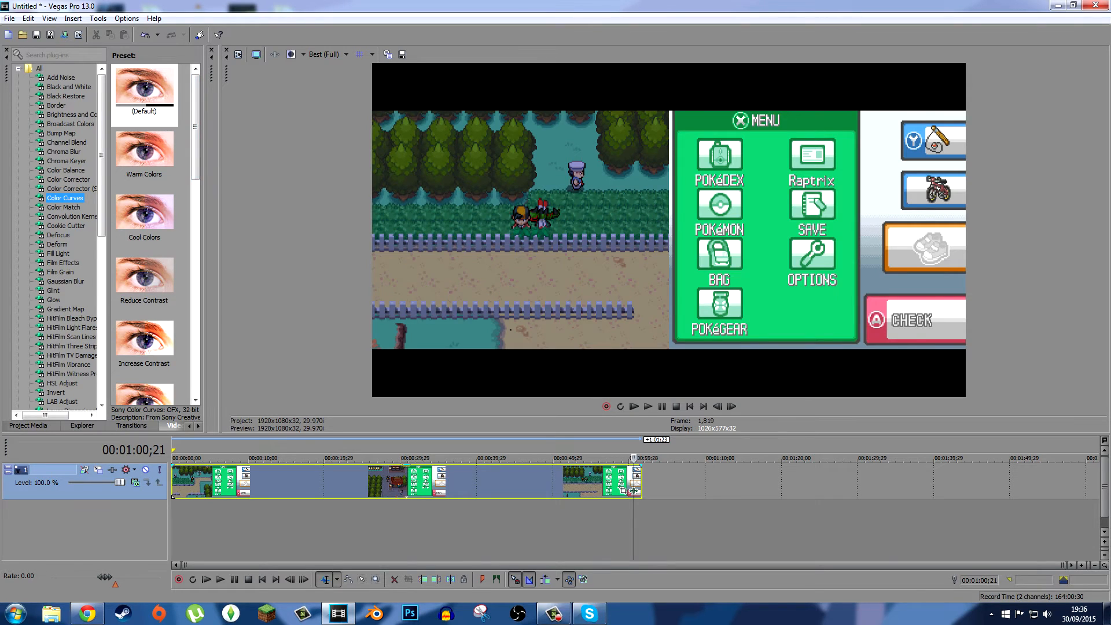
{"action": "left_click_drag", "start_coordinate": [634, 491], "coordinate": [634, 490]}
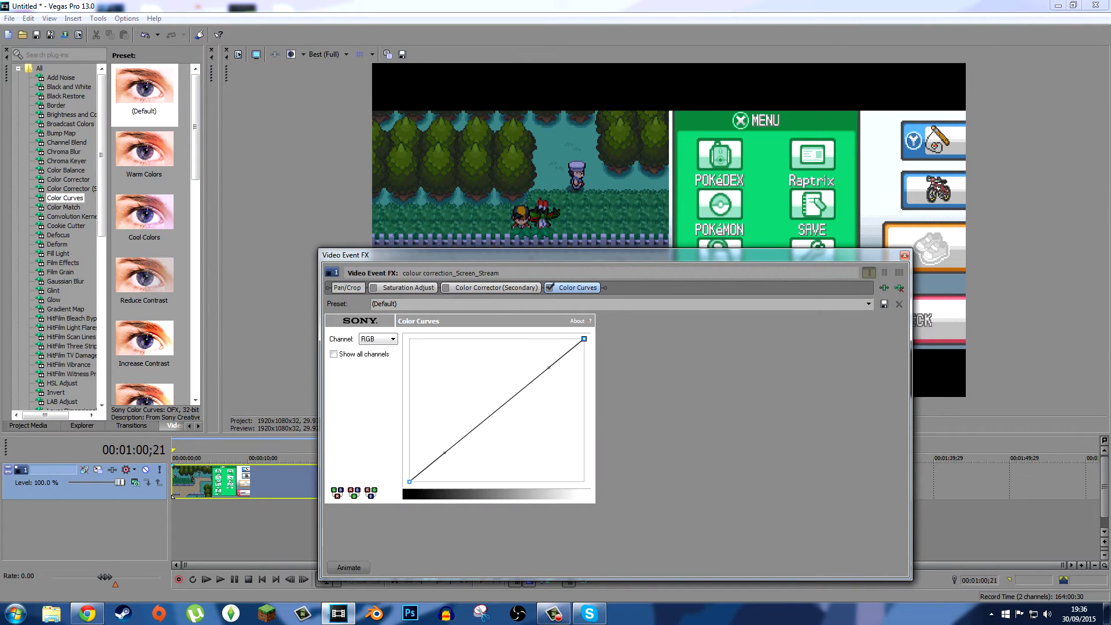
{"action": "left_click", "coordinate": [867, 304]}
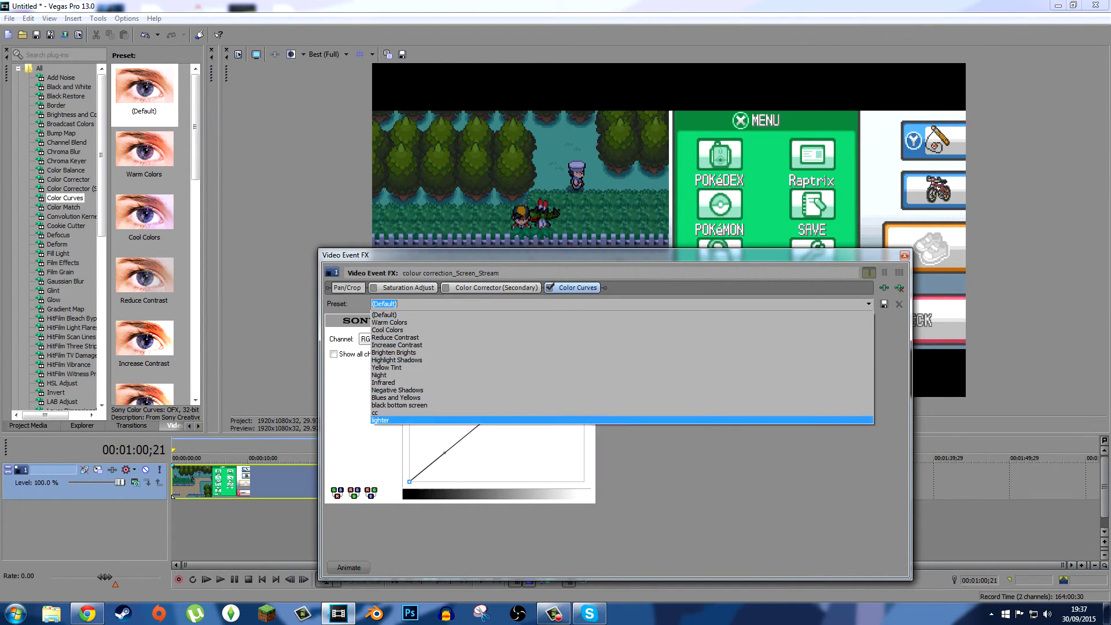
{"action": "left_click", "coordinate": [384, 412]}
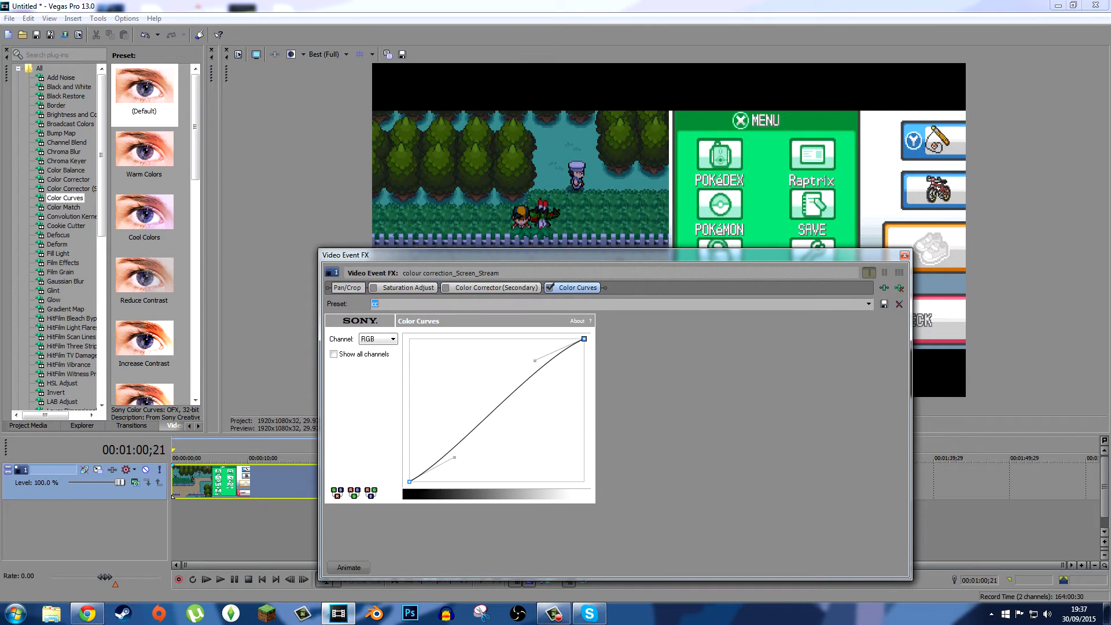
{"action": "left_click", "coordinate": [904, 255]}
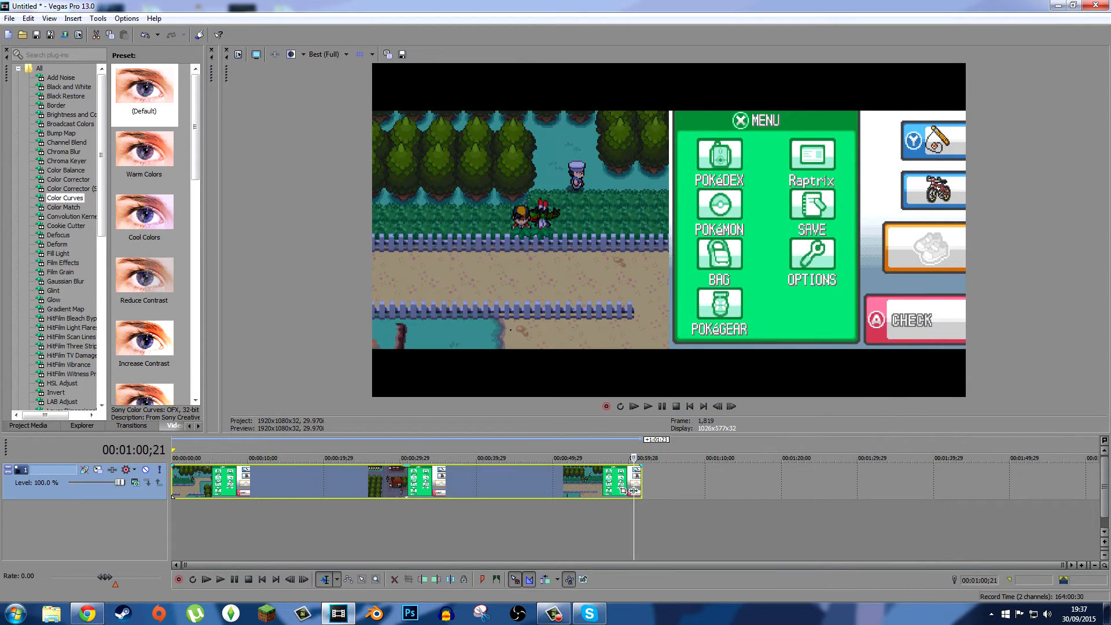
- Compare the clip with Color Curves off and on, then slightly lengthen the tangent handle at the curve's upper end
{"action": "left_click", "coordinate": [635, 490]}
{"action": "left_click", "coordinate": [549, 287]}
{"action": "left_click", "coordinate": [549, 288]}
{"action": "left_click", "coordinate": [549, 287]}
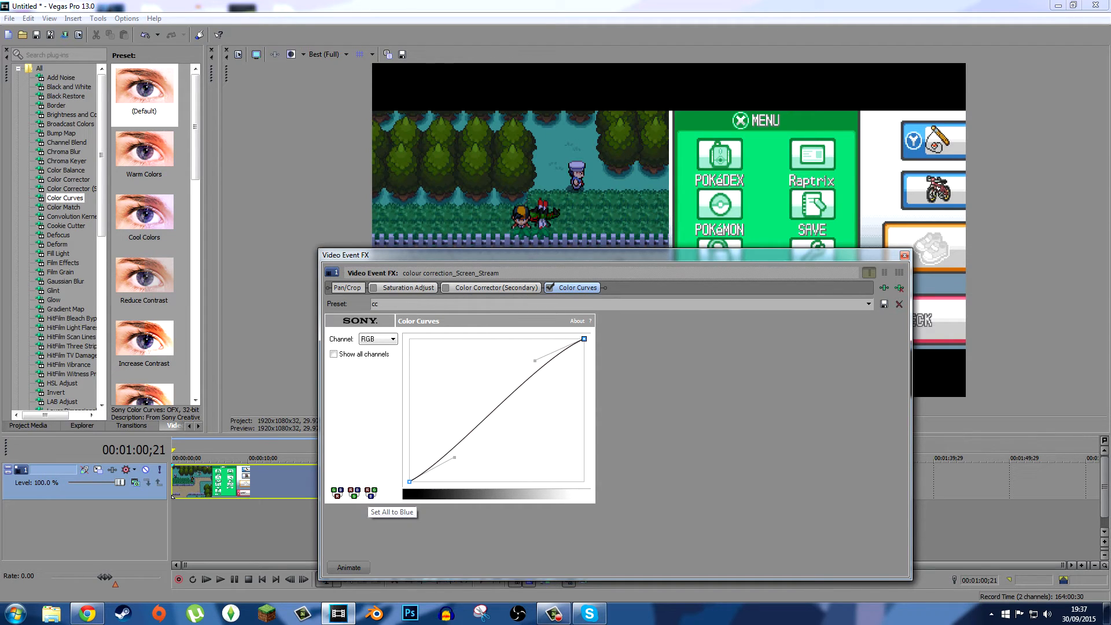
{"action": "mouse_move", "coordinate": [534, 361]}
{"action": "left_mouse_down"}
{"action": "mouse_move", "coordinate": [513, 348]}
{"action": "mouse_move", "coordinate": [530, 362]}
{"action": "left_mouse_up"}
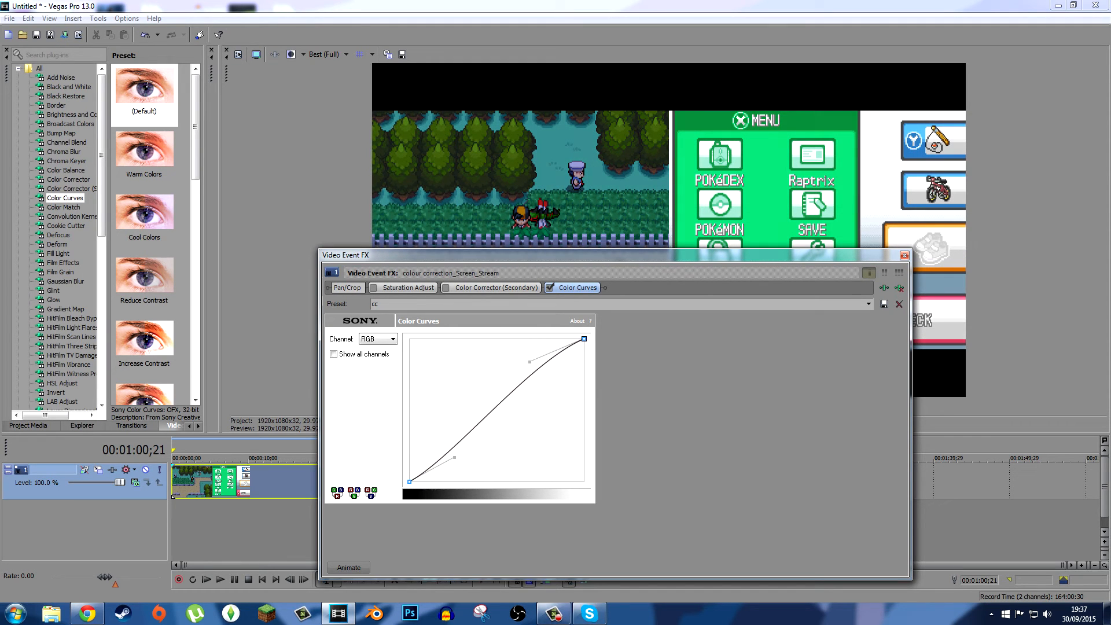
{"action": "left_click", "coordinate": [904, 255]}
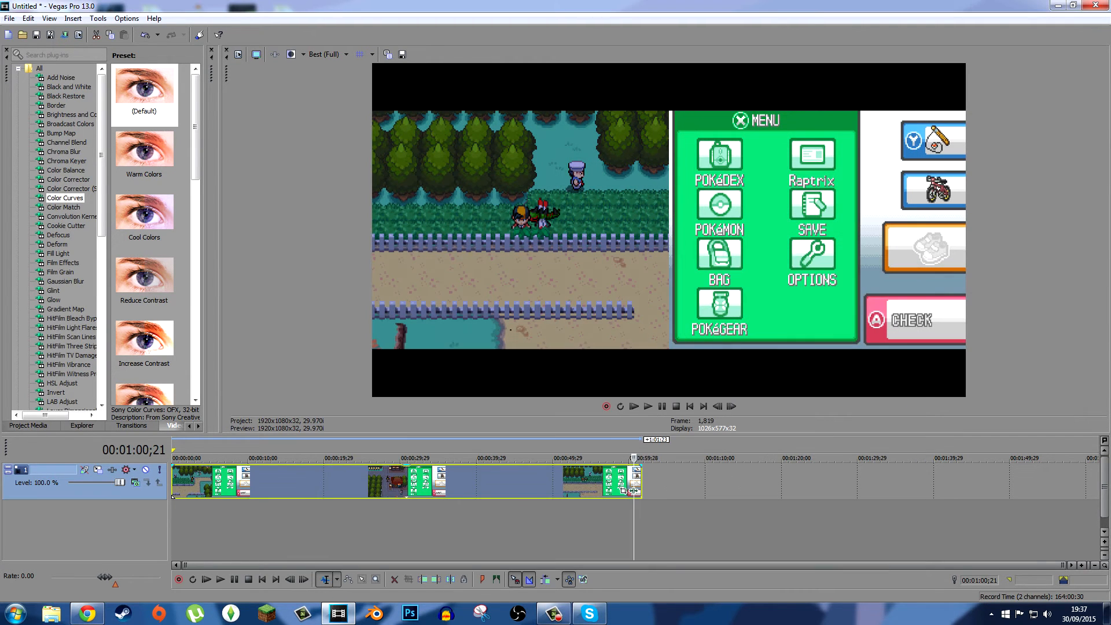
- Add the default Sharpen effect to the gameplay clip and set its amount to 0.100
{"action": "scroll", "coordinate": [63, 231], "scroll_direction": "down", "scroll_amount": 12}
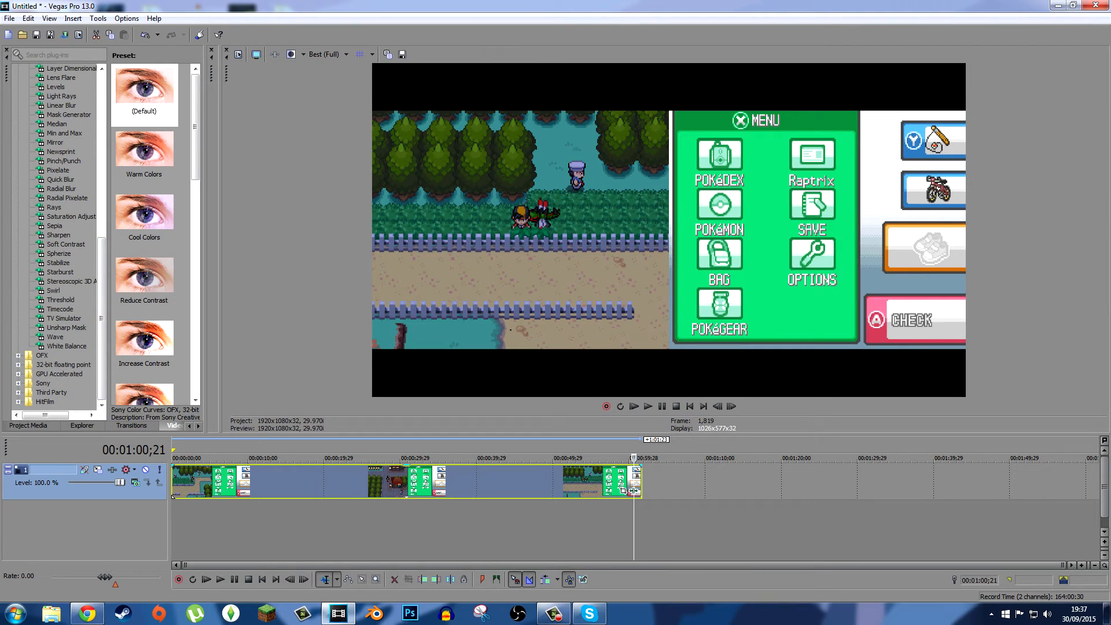
{"action": "left_click", "coordinate": [65, 244]}
{"action": "key", "text": "Up"}
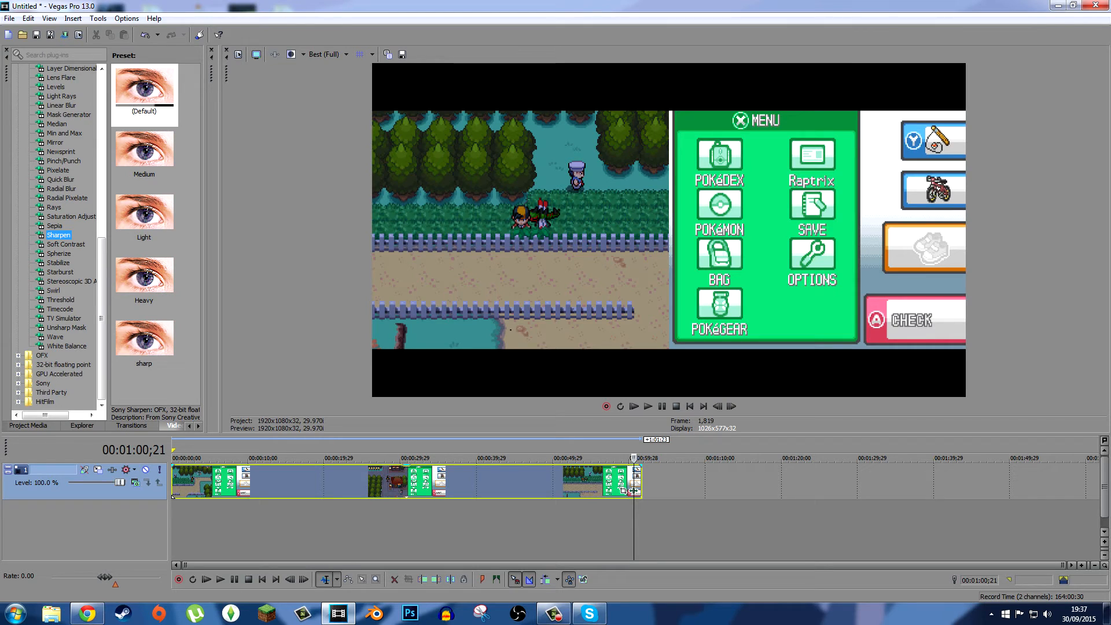
{"action": "left_click", "coordinate": [634, 491]}
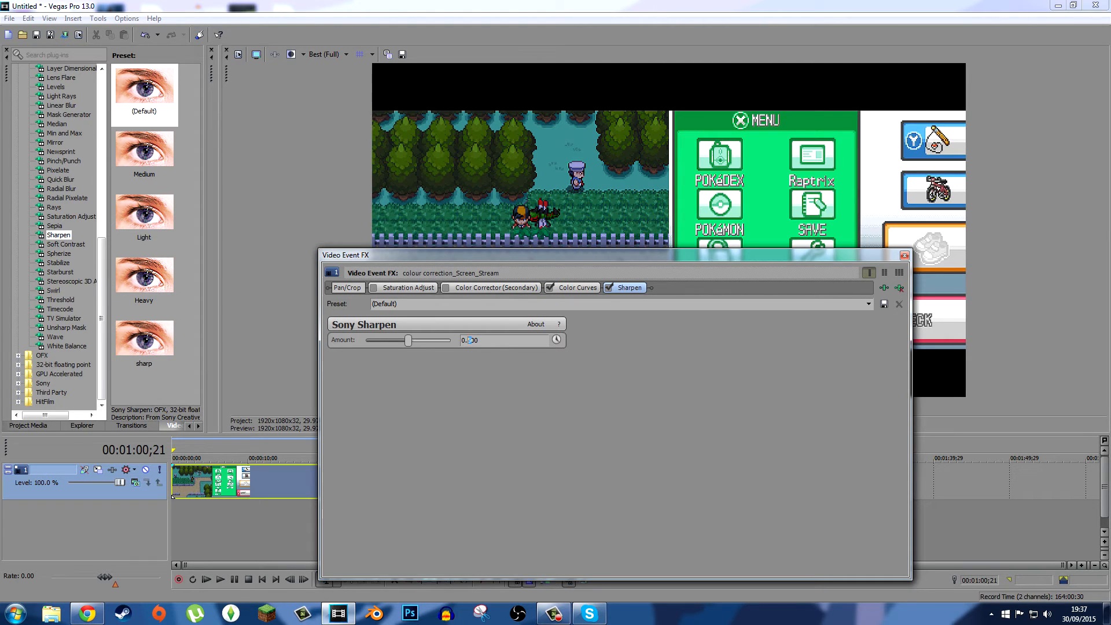
{"action": "type", "text": "1"}
{"action": "key", "text": "Return"}
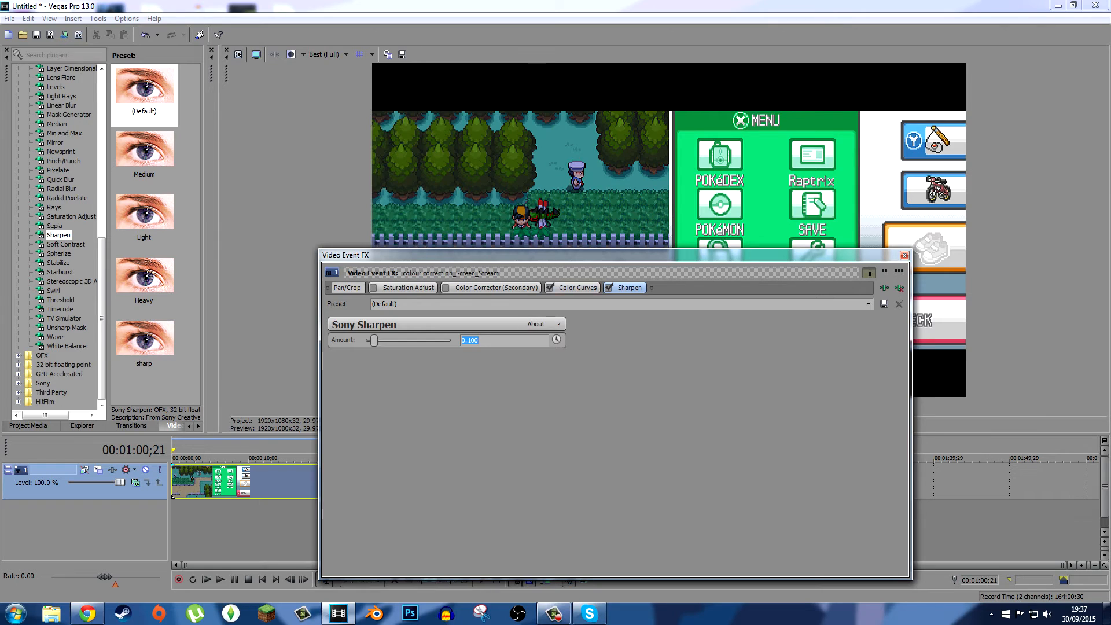
- Compare the footage with the Sharpen effect off and on, leave it enabled, and close the event effects window
{"action": "left_click", "coordinate": [608, 288]}
{"action": "left_click", "coordinate": [608, 288]}
{"action": "left_click", "coordinate": [608, 287]}
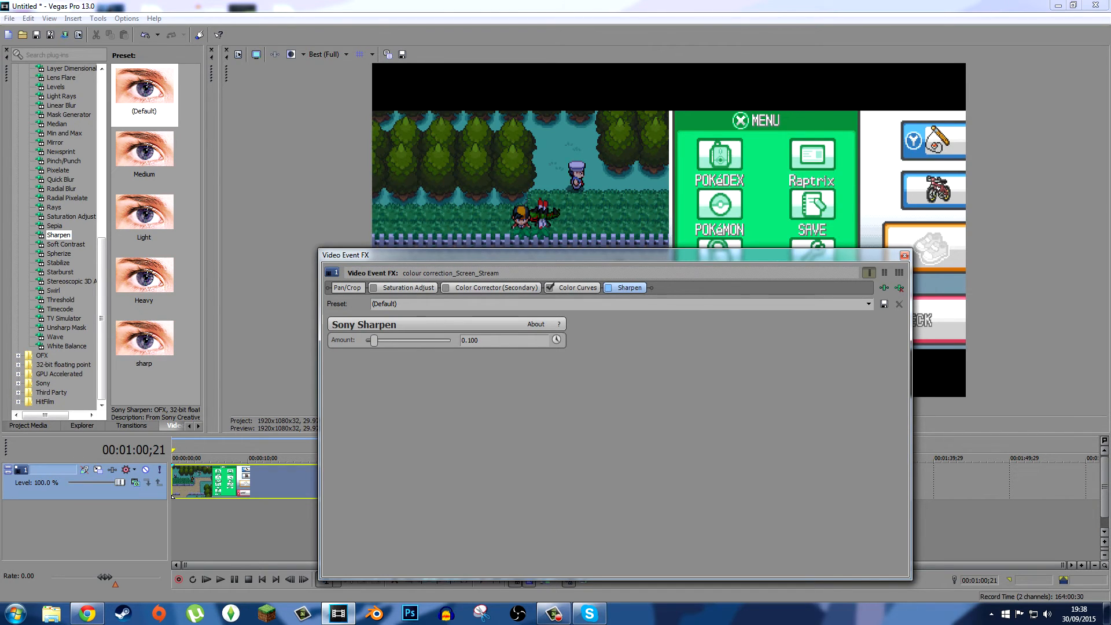
{"action": "left_click", "coordinate": [608, 288]}
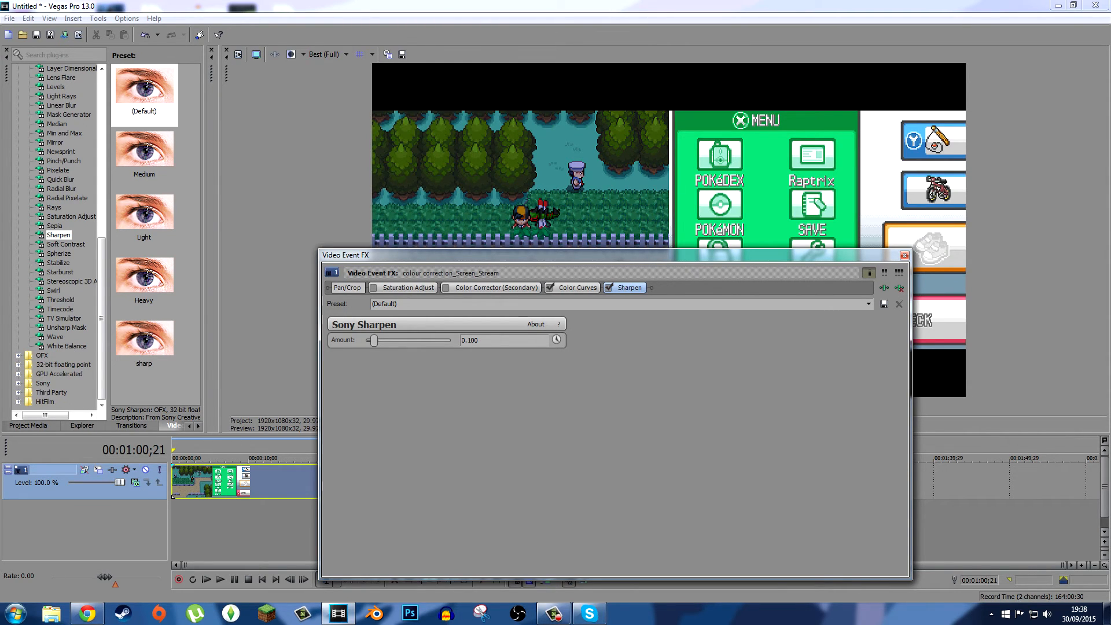
{"action": "left_click", "coordinate": [904, 255]}
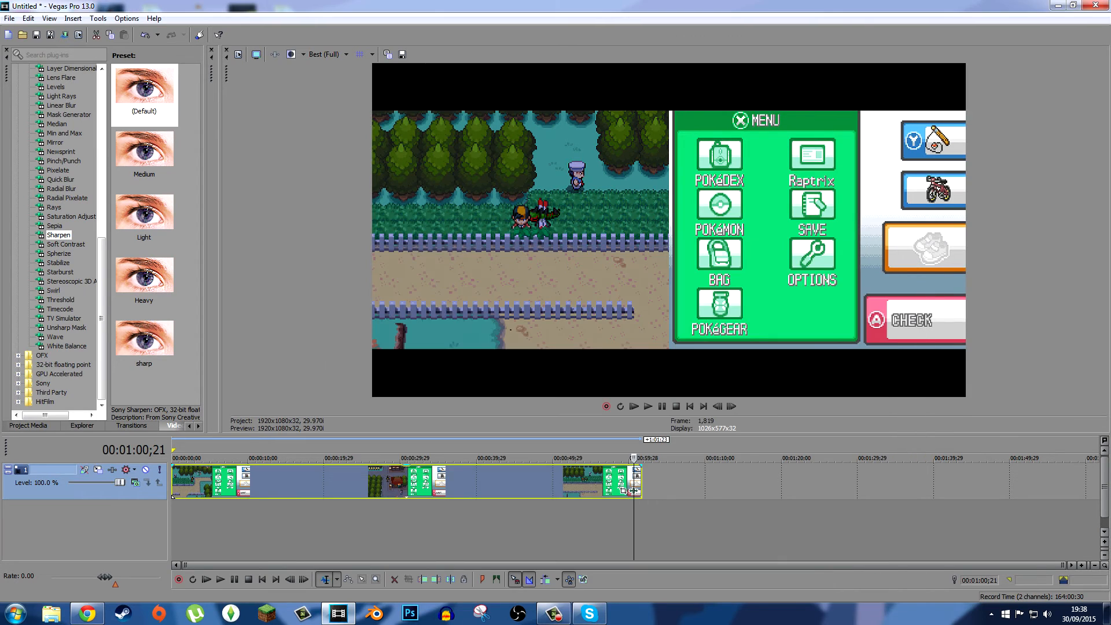